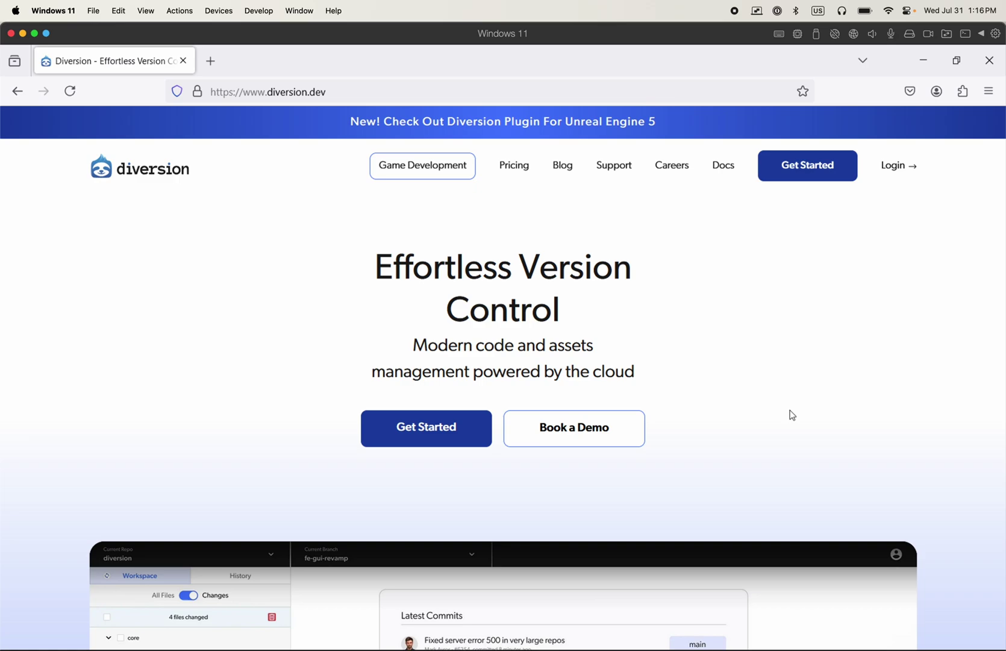
Sign up for Diversion with a Google account and open the Download Desktop App page.
{"action": "left_click", "coordinate": [817, 179]}
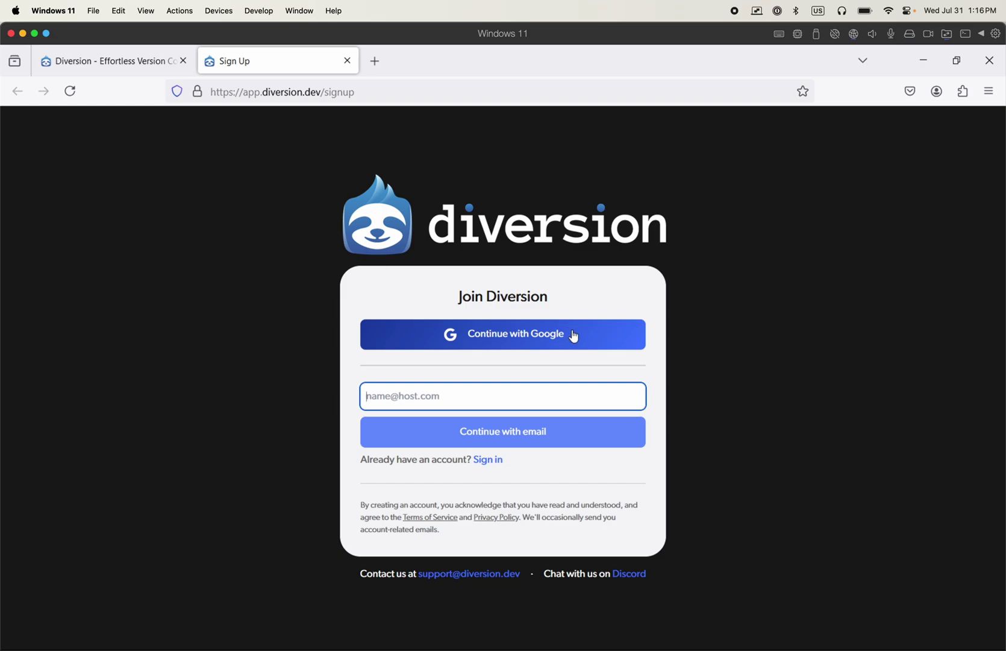
{"action": "left_click", "coordinate": [574, 335]}
{"action": "left_click", "coordinate": [573, 325]}
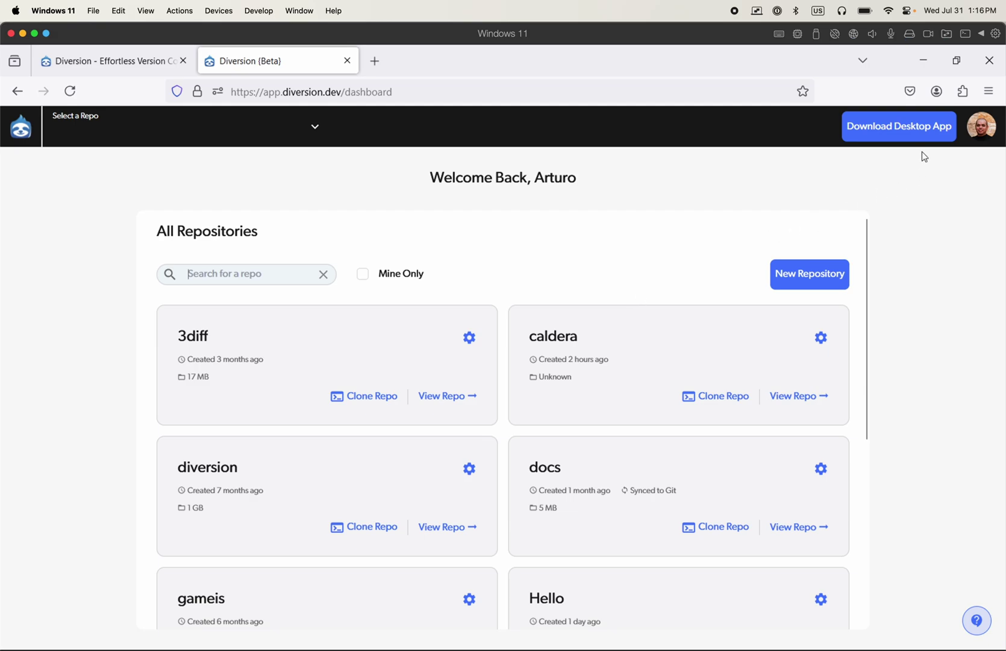
{"action": "left_click", "coordinate": [910, 130]}
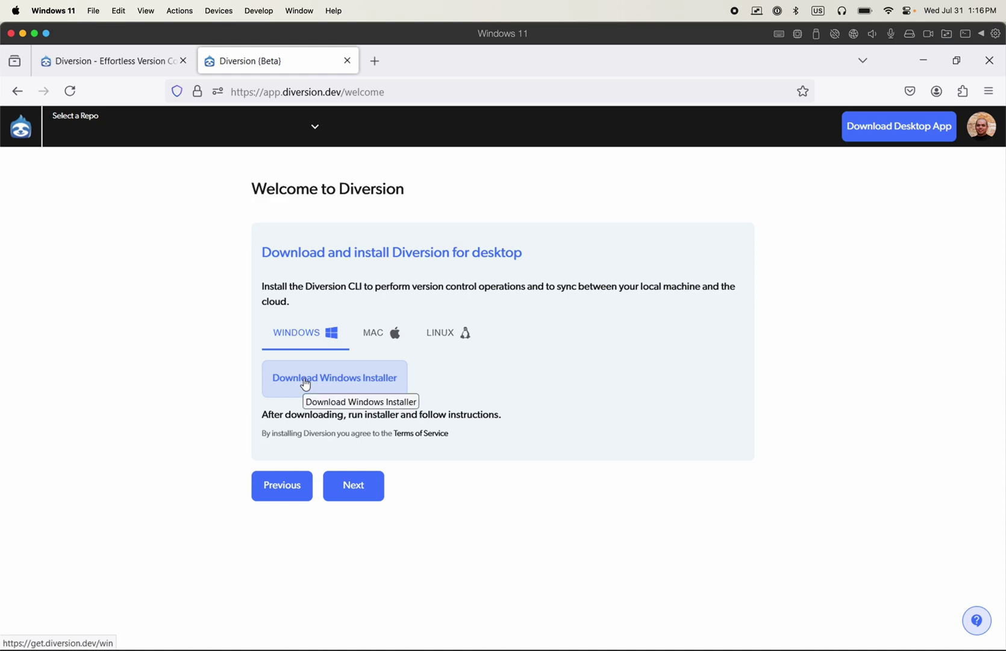
View the Mac curl install script, return to the Windows installer, and launch the Diversion desktop app.
{"action": "left_click", "coordinate": [374, 338]}
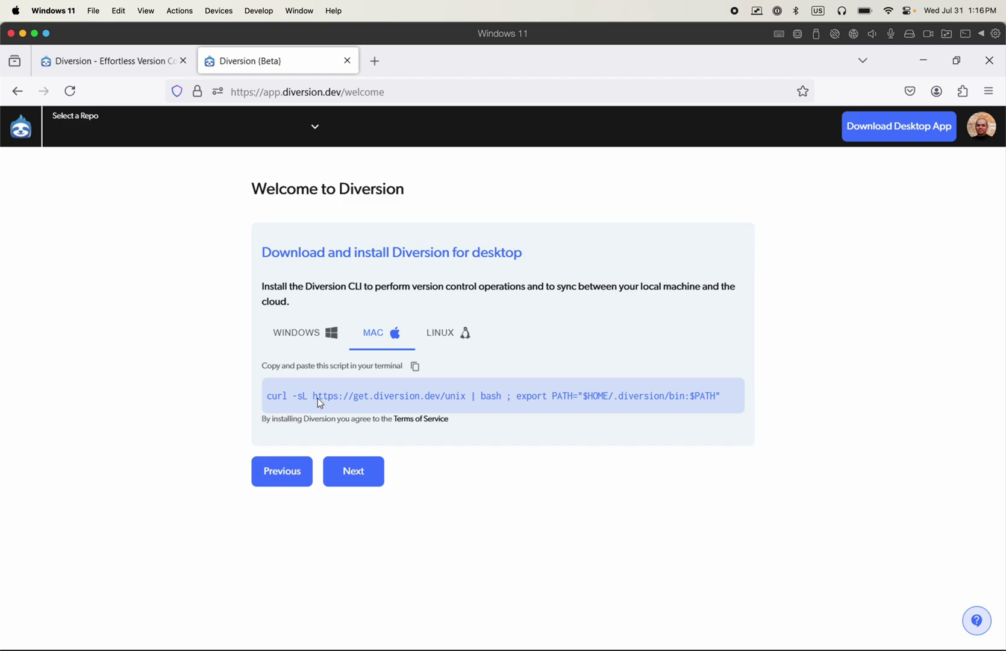
{"action": "left_click", "coordinate": [305, 337]}
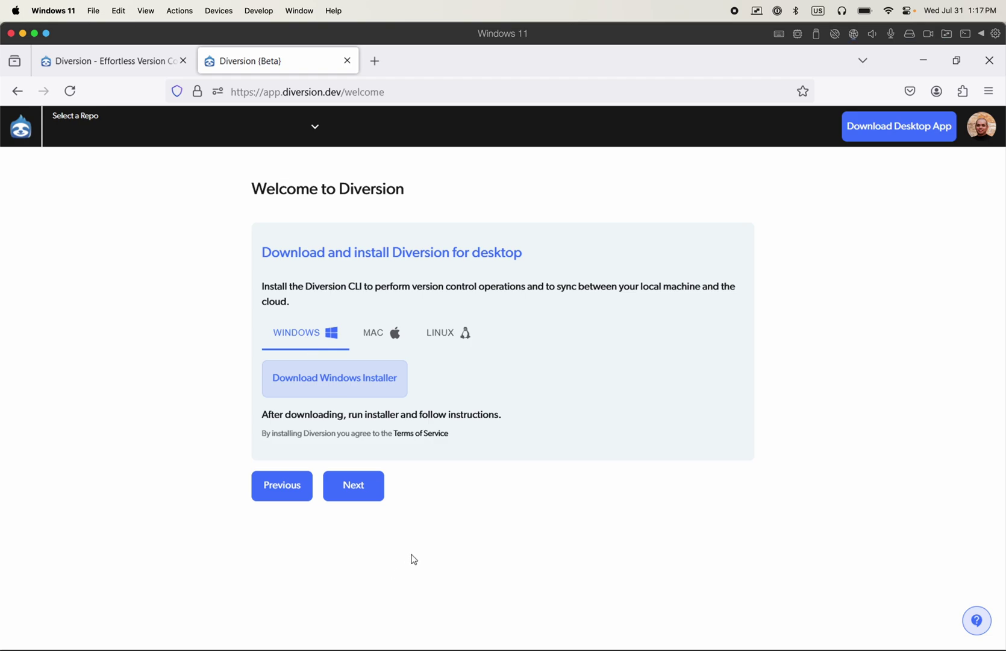
{"action": "key", "text": "alt"}
{"action": "key", "text": "alt"}
{"action": "key", "text": "super"}
{"action": "left_click", "coordinate": [487, 640]}
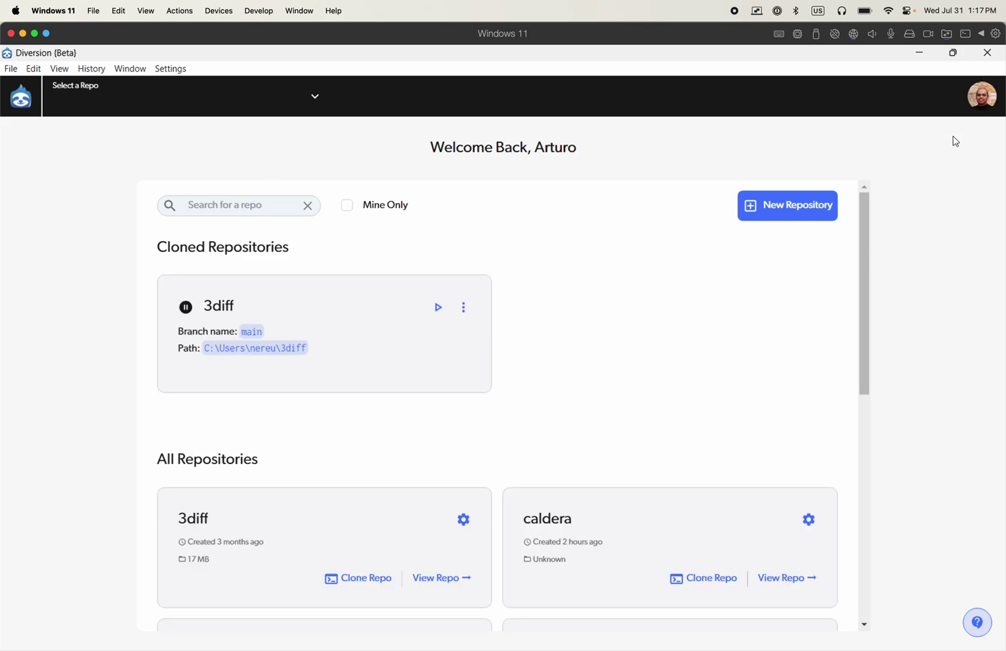
Browse the 3diff repository and full repository list, then minimise the Diversion app and browser.
{"action": "scroll", "coordinate": [658, 357], "scroll_direction": "down", "scroll_amount": 3}
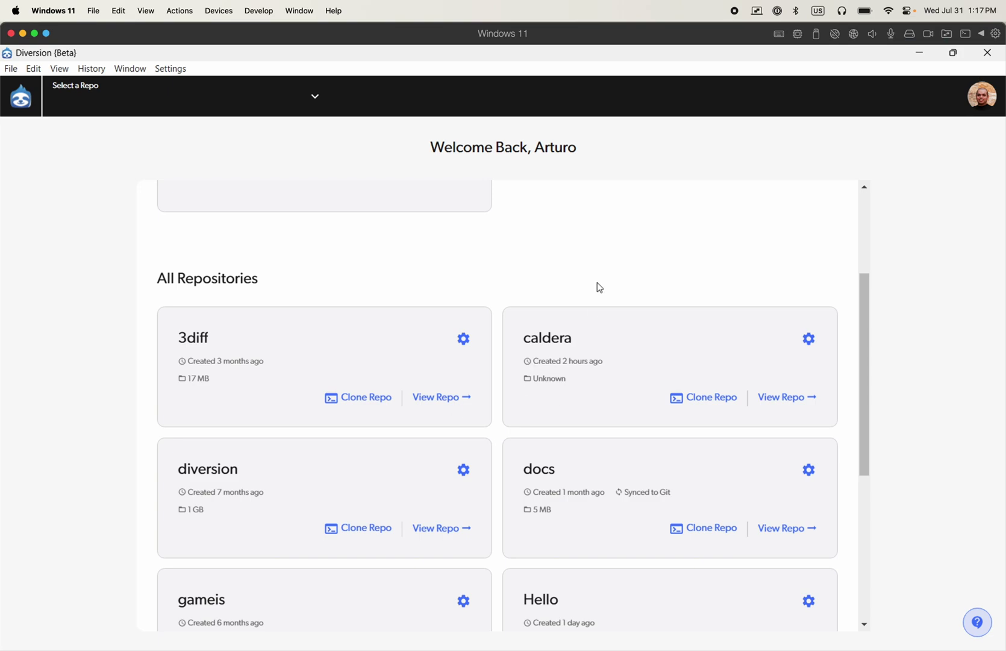
{"action": "scroll", "coordinate": [597, 285], "scroll_direction": "up", "scroll_amount": 3}
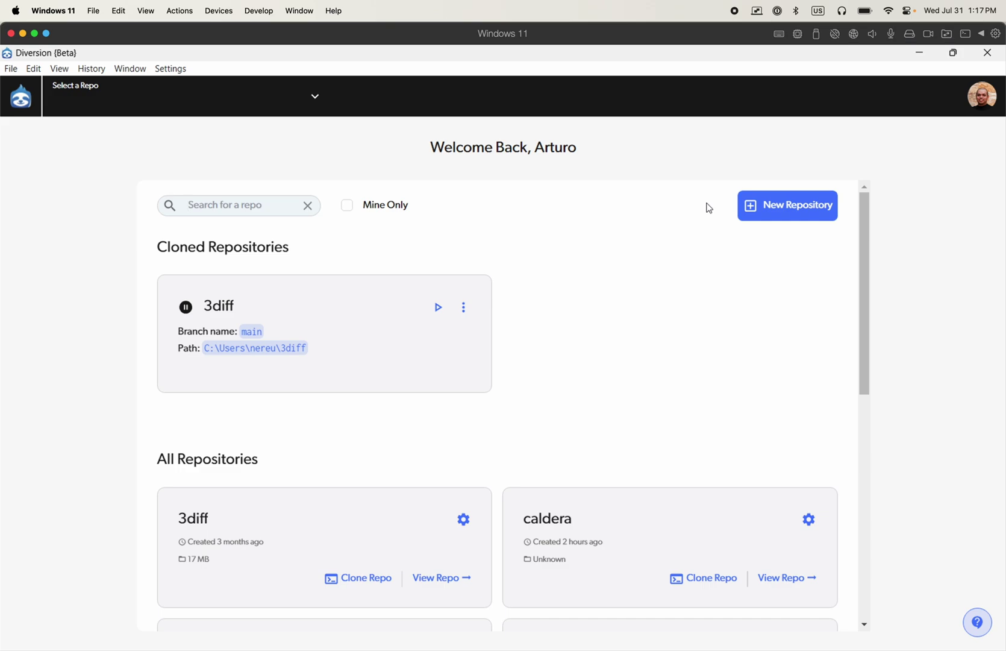
{"action": "left_click", "coordinate": [917, 54]}
{"action": "left_click", "coordinate": [914, 56]}
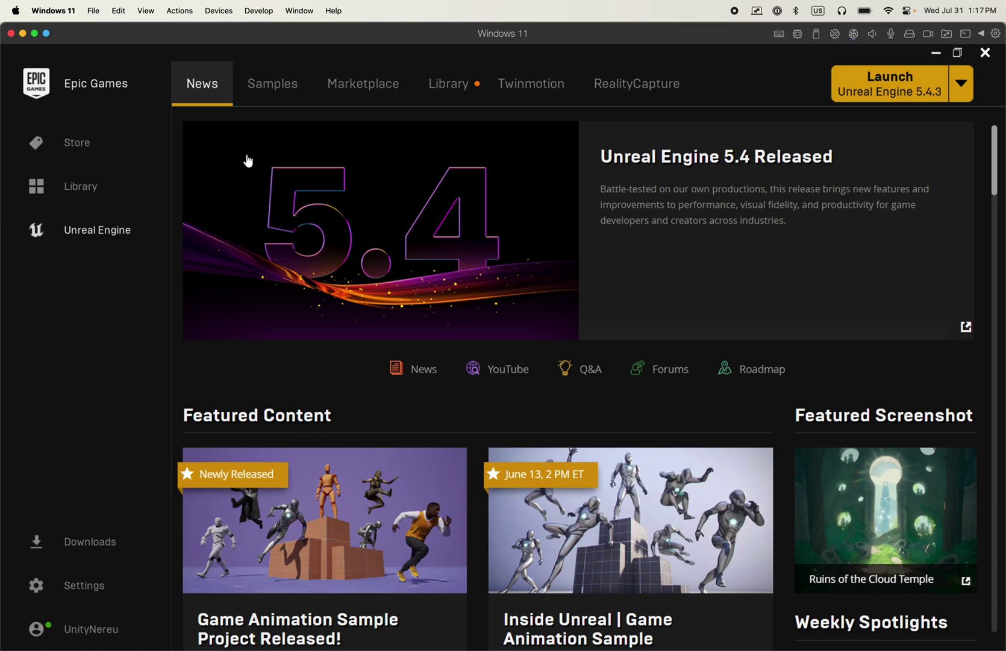
Search the Marketplace for 'diversion' and open the Diversion Version Control plugin page.
{"action": "left_click", "coordinate": [340, 91]}
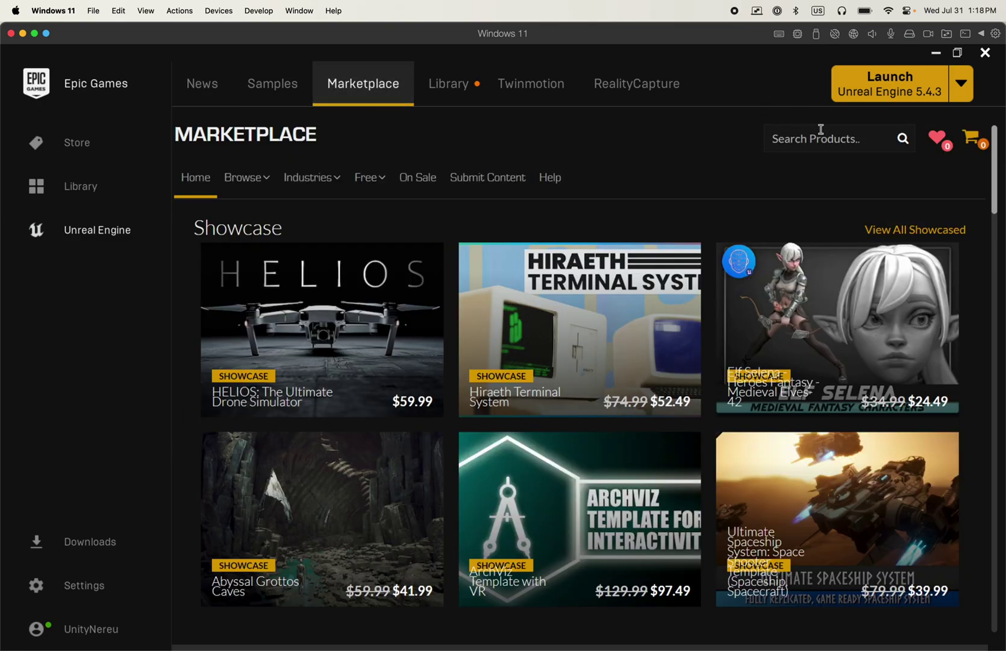
{"action": "left_click", "coordinate": [820, 129]}
{"action": "type", "text": "diversion"}
{"action": "key", "text": "Return"}
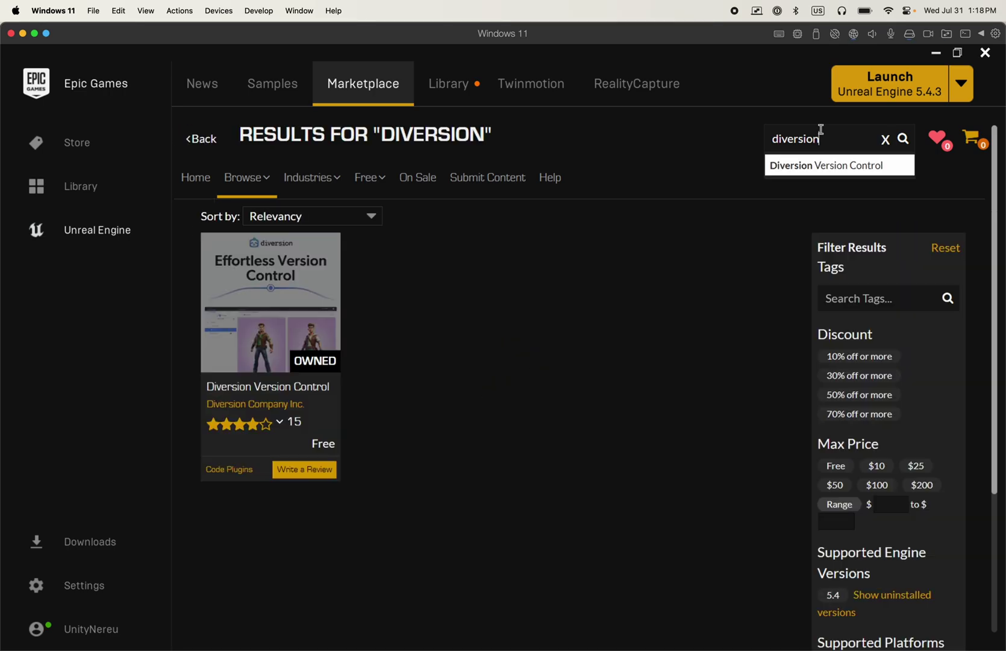
{"action": "left_click", "coordinate": [297, 289]}
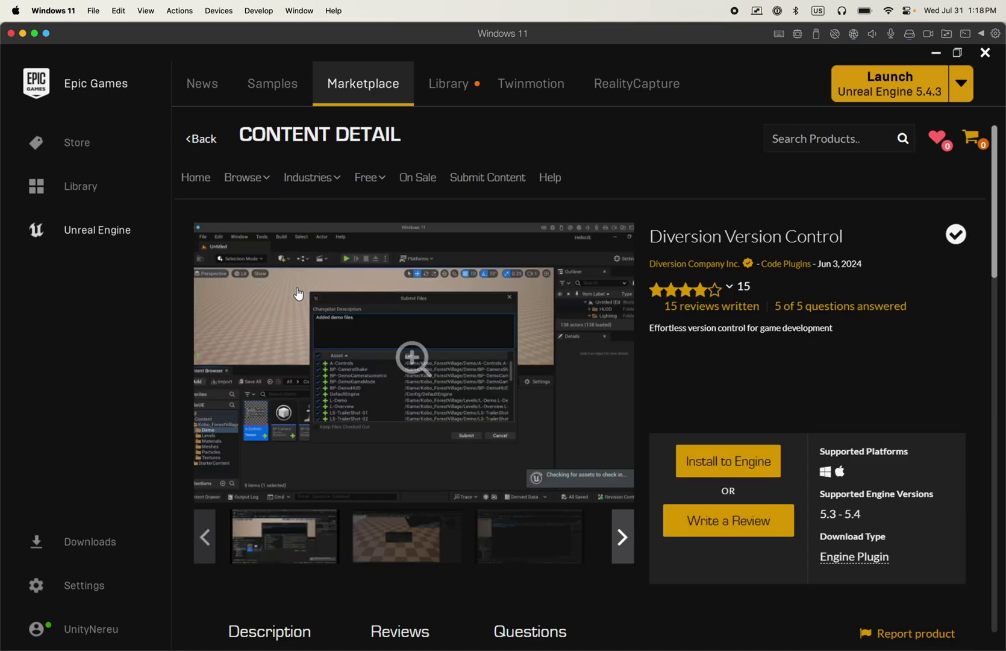
{"action": "scroll", "coordinate": [759, 294], "scroll_direction": "down", "scroll_amount": 1}
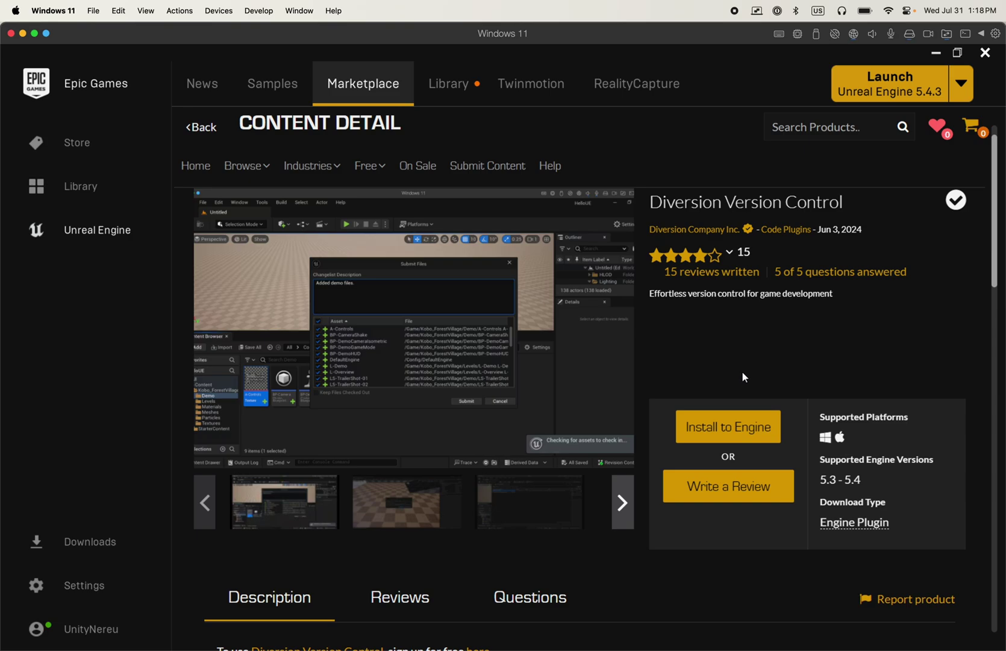
Install Diversion Version Control to the 5.4 engine slot and launch Unreal Engine 5.4.3.
{"action": "left_click", "coordinate": [730, 431]}
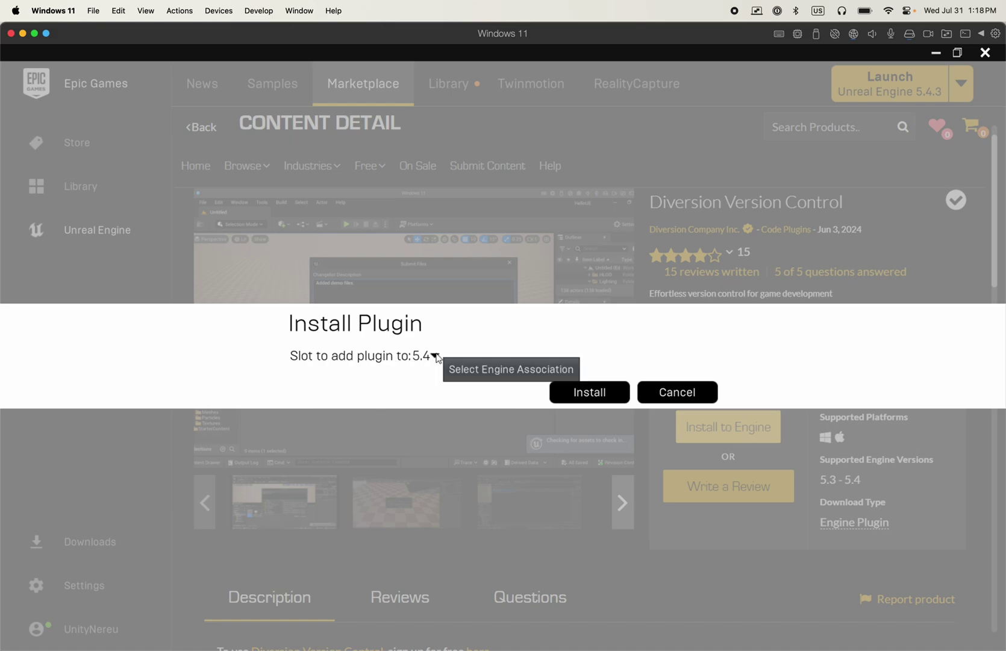
{"action": "left_click", "coordinate": [596, 388]}
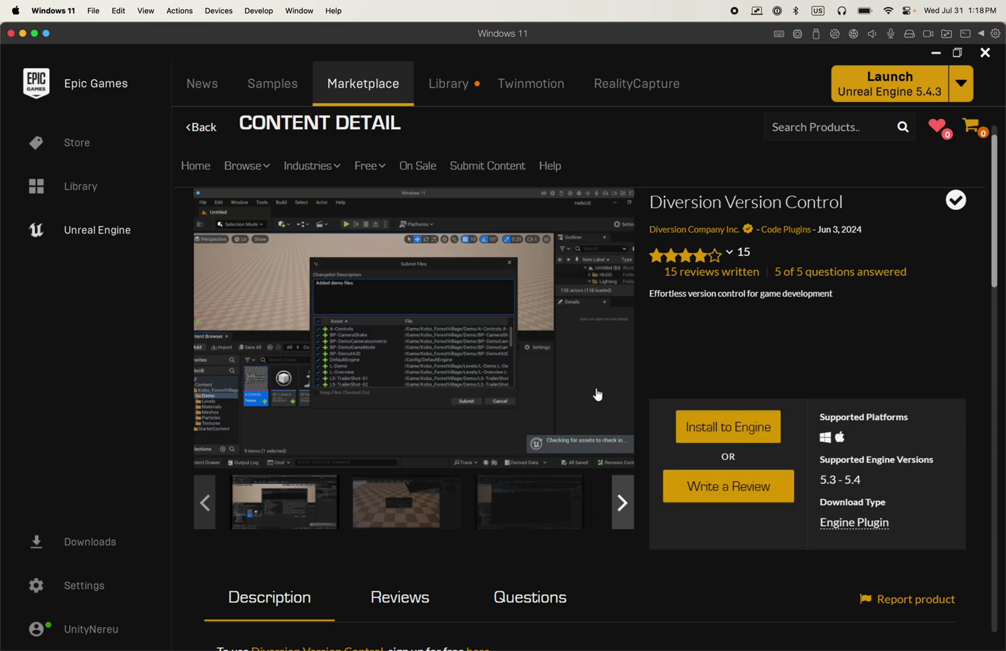
{"action": "left_click", "coordinate": [881, 95]}
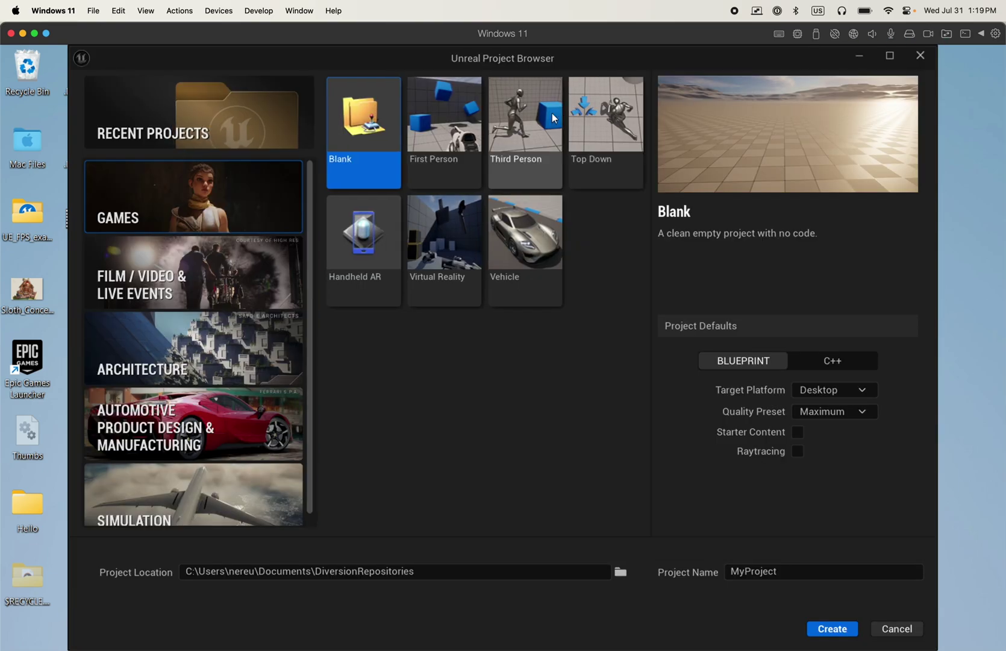
Create a Blank Blueprint game project named HelloDiversion from the Games templates.
{"action": "left_click", "coordinate": [250, 127]}
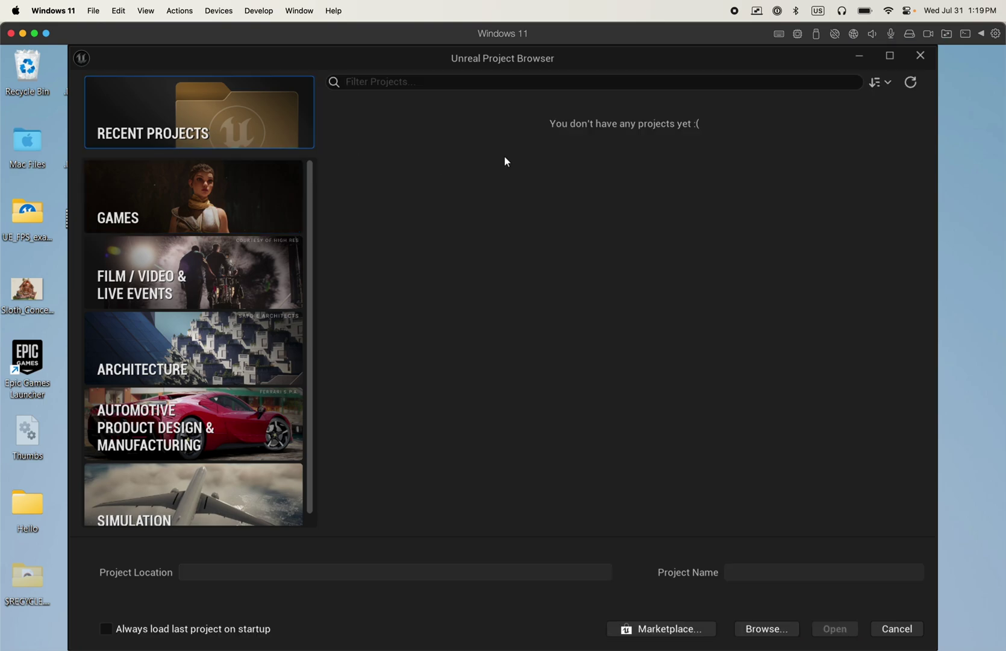
{"action": "left_click", "coordinate": [193, 185]}
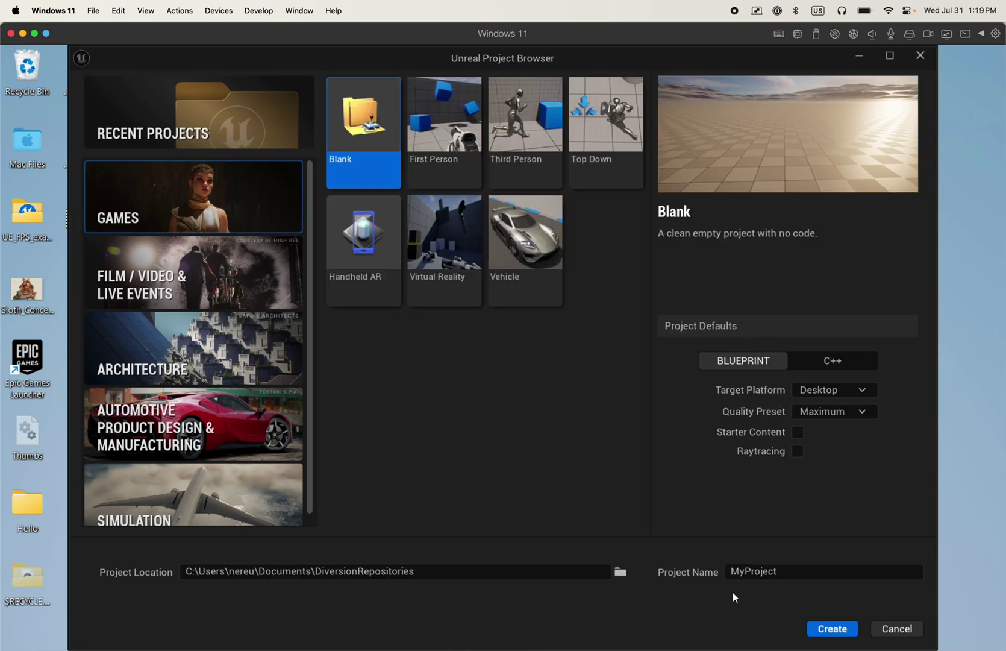
{"action": "left_click", "coordinate": [781, 572]}
{"action": "type", "text": "He"}
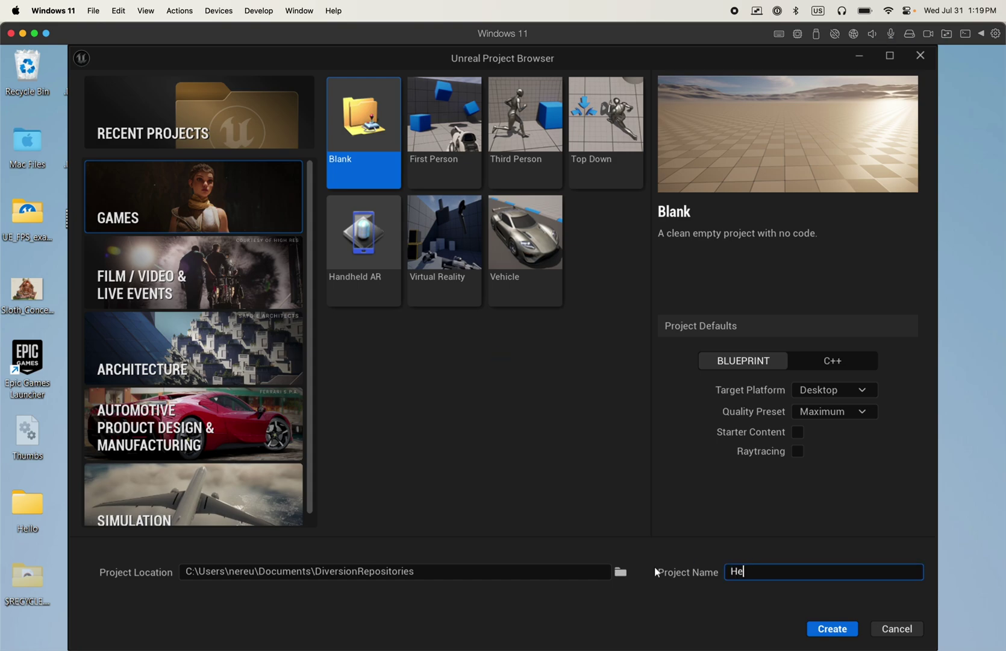
{"action": "type", "text": "lloDiversion"}
{"action": "mouse_move", "coordinate": [790, 628]}
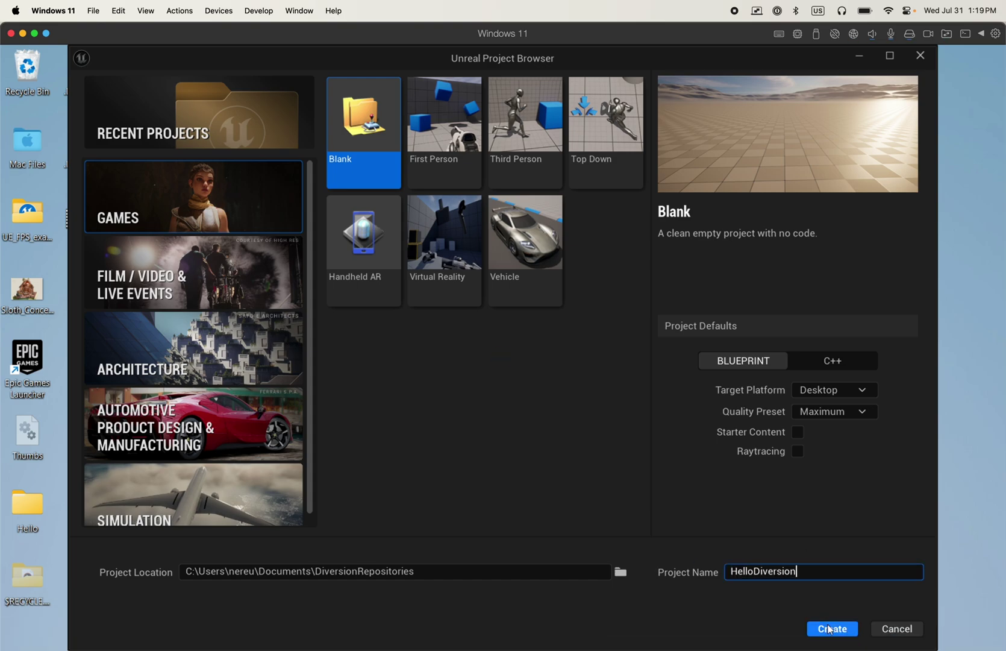
{"action": "left_click", "coordinate": [830, 629]}
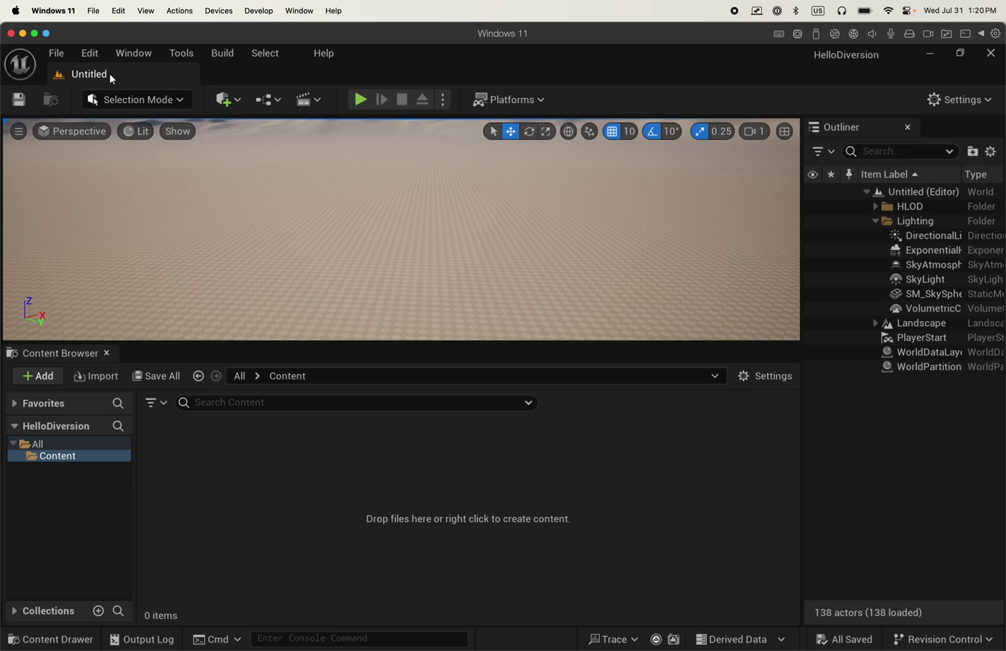
In Edit > Plugins, search 'diversion', enable Diversion Version Control, restart the editor, and close Plugins.
{"action": "left_click", "coordinate": [89, 54]}
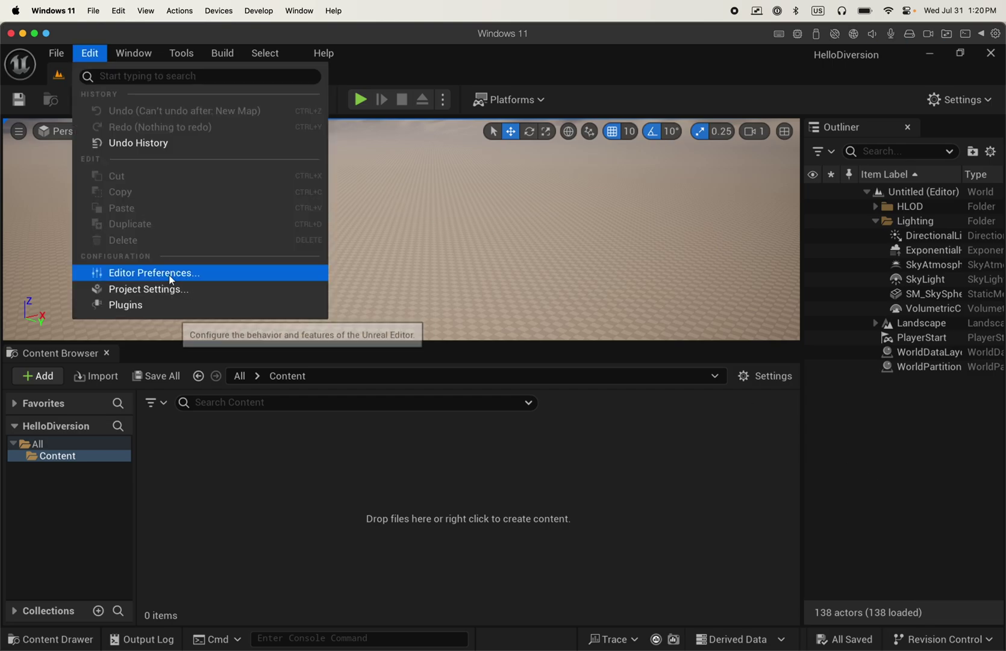
{"action": "left_click", "coordinate": [158, 305]}
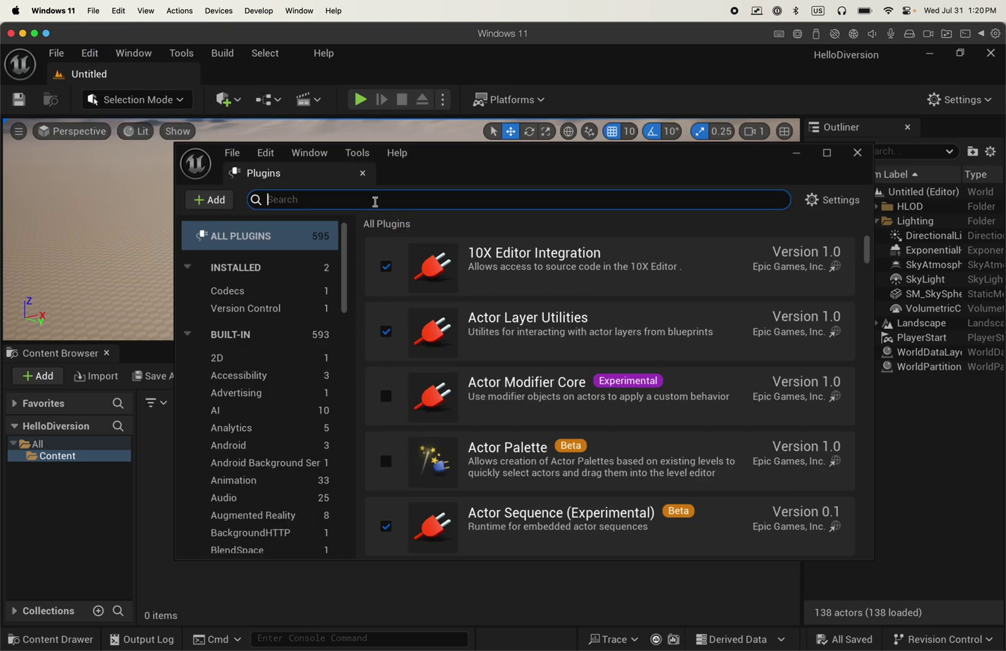
{"action": "type", "text": "diversion"}
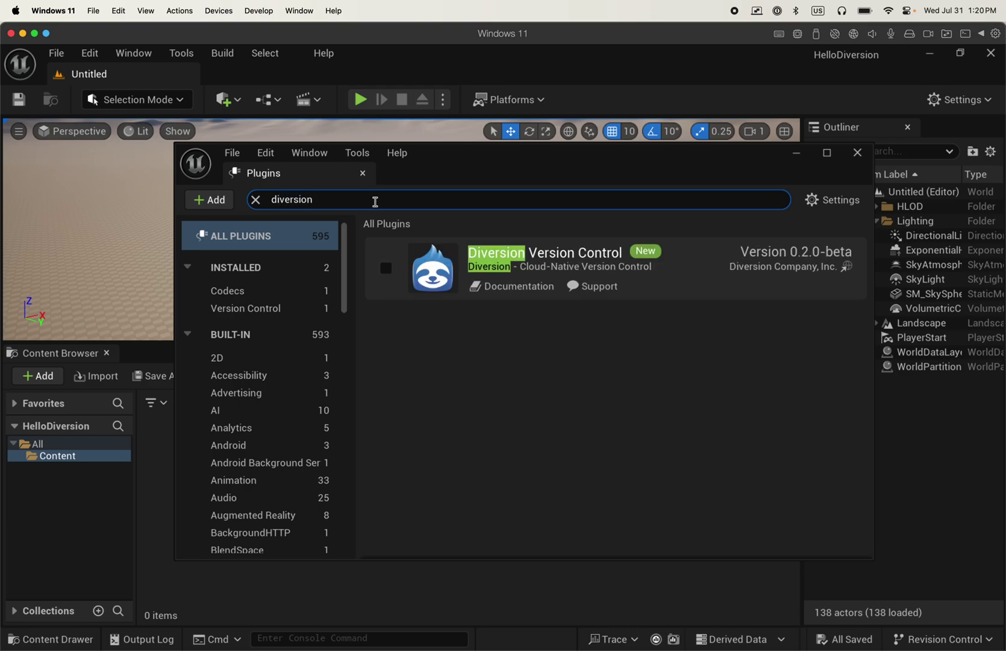
{"action": "left_click", "coordinate": [387, 270]}
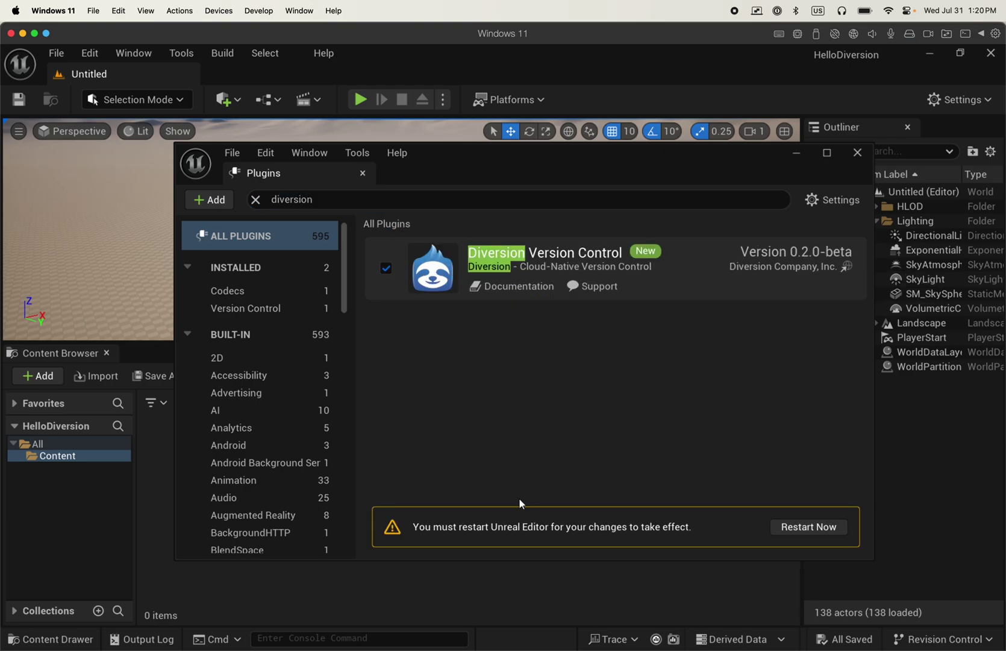
{"action": "left_click", "coordinate": [807, 527]}
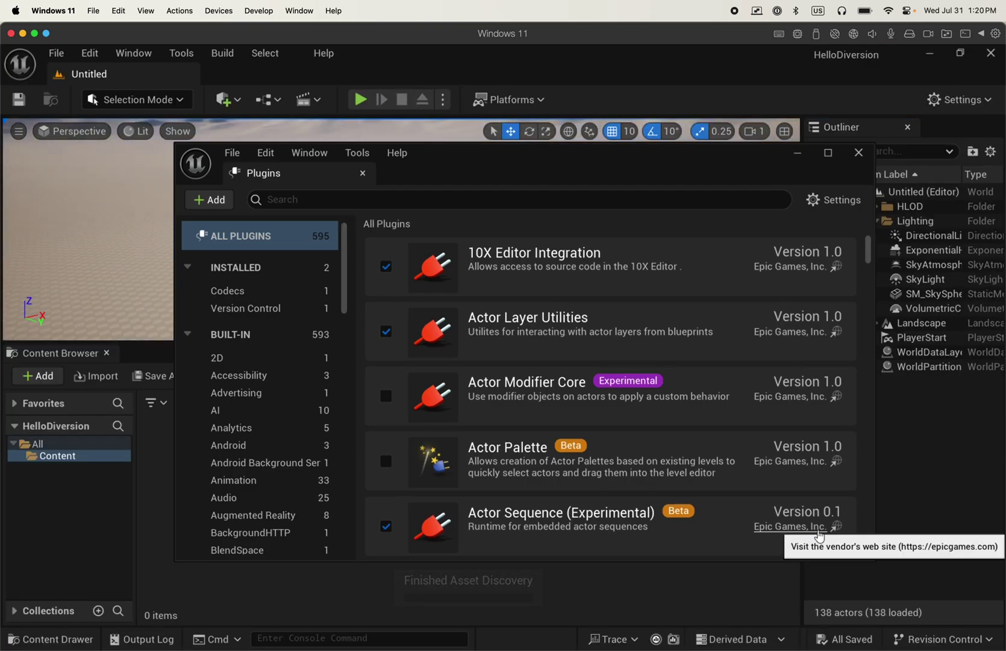
{"action": "left_click", "coordinate": [858, 155]}
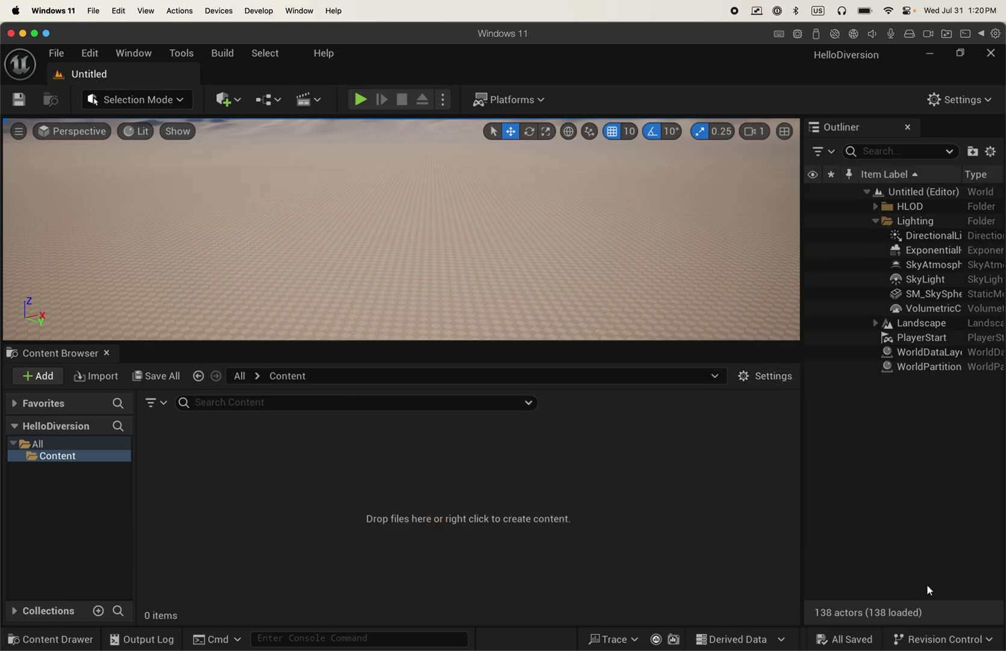
Connect to revision control with Diversion as provider, initialize the project, and accept the settings.
{"action": "left_click", "coordinate": [944, 637]}
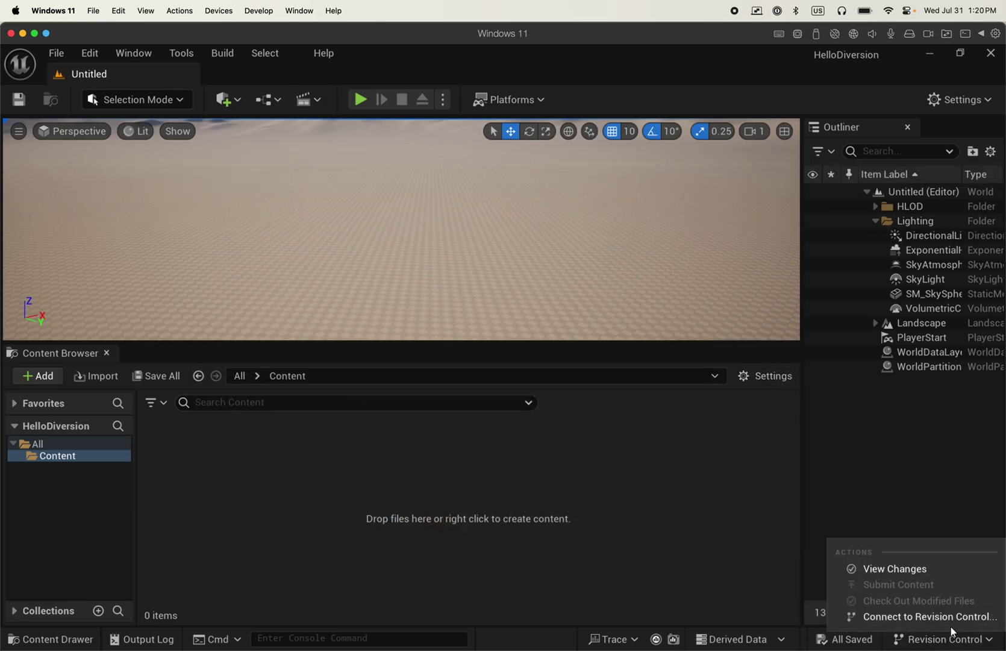
{"action": "left_click", "coordinate": [955, 617]}
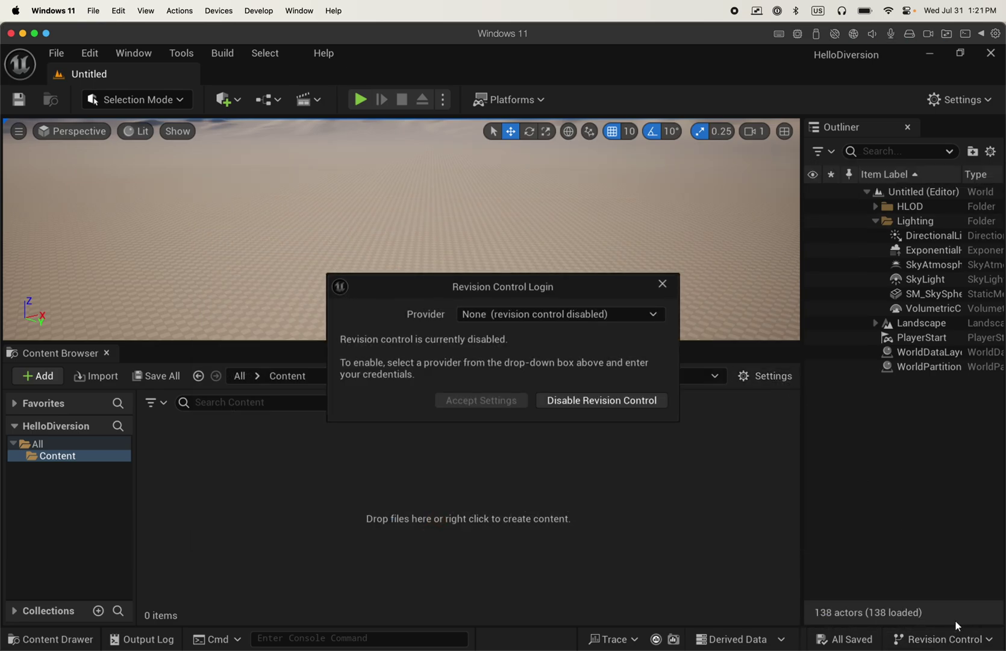
{"action": "left_click", "coordinate": [476, 314]}
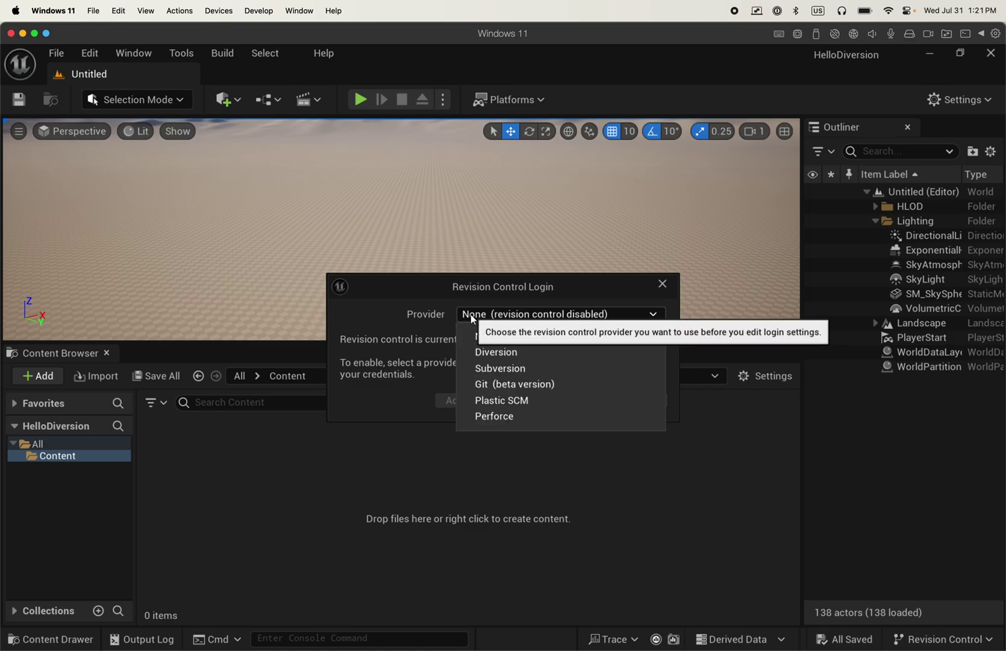
{"action": "left_click", "coordinate": [499, 354]}
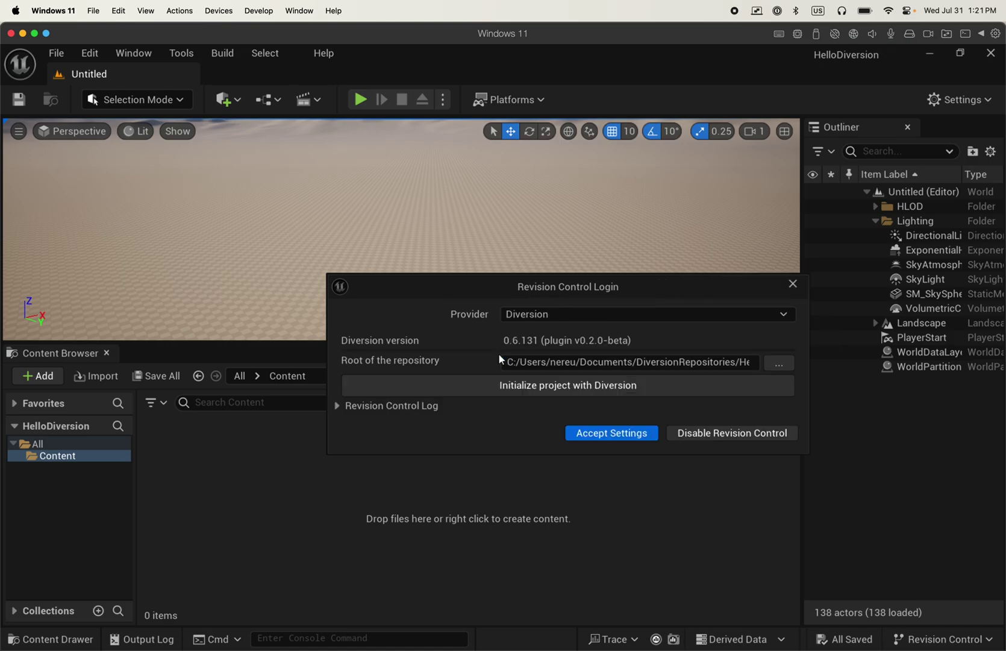
{"action": "left_click", "coordinate": [573, 389]}
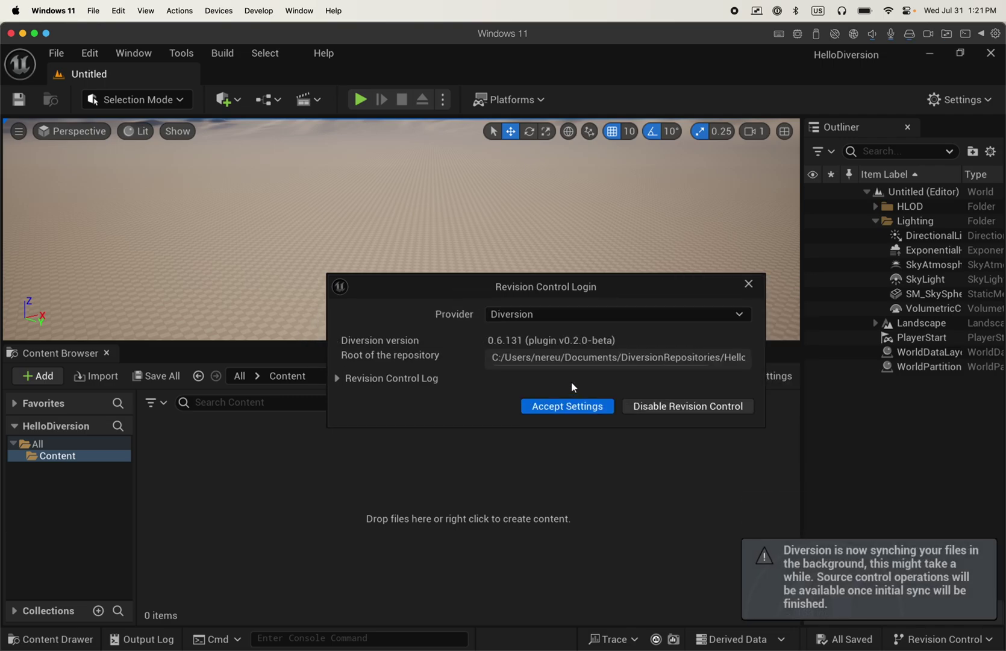
{"action": "left_click", "coordinate": [588, 407]}
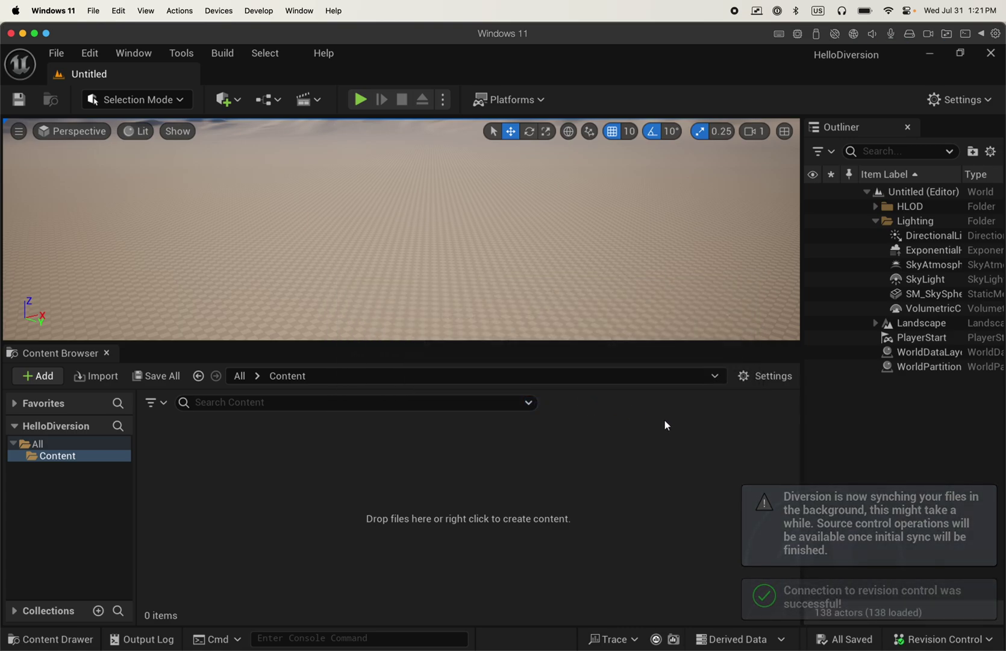
Drag Sloth_ConceptArt.jpg from the Desktop into the Content folder to import it as a texture.
{"action": "key", "text": "super+e"}
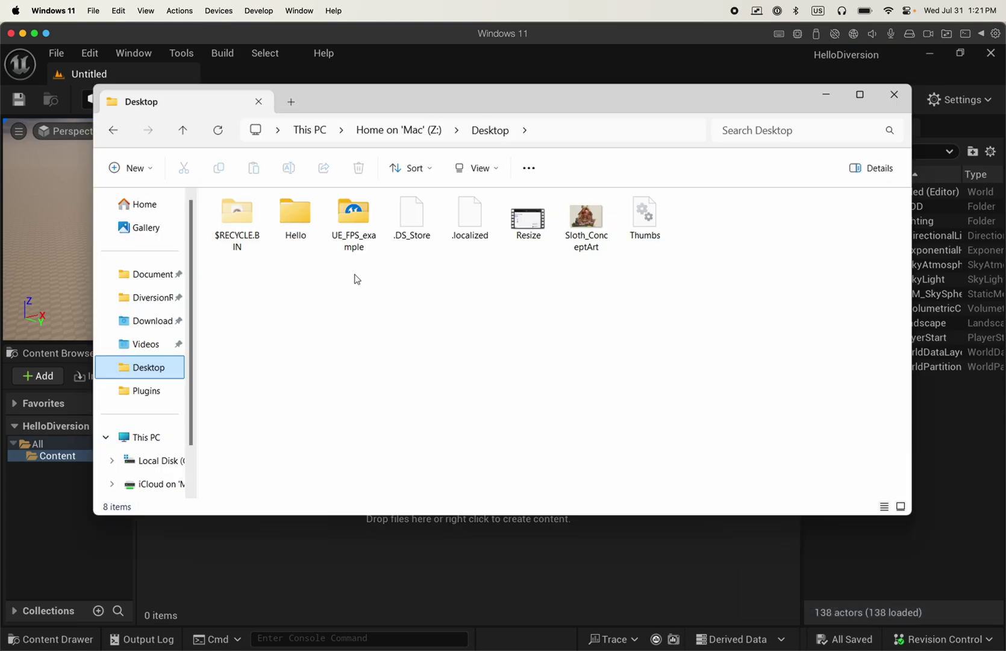
{"action": "left_click", "coordinate": [587, 222]}
{"action": "left_click_drag", "start_coordinate": [588, 223], "coordinate": [243, 564]}
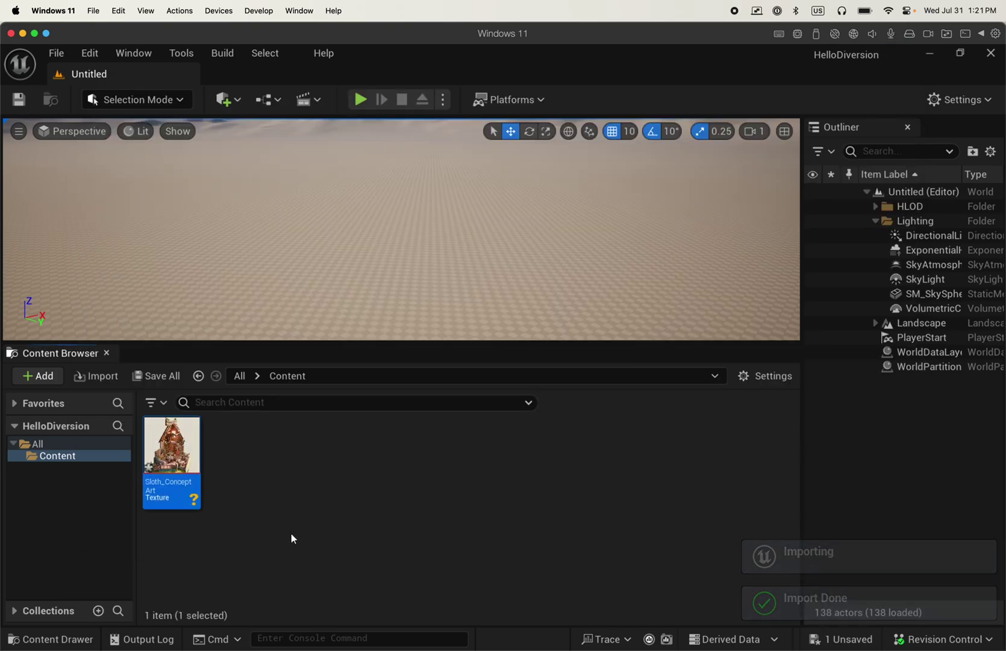
{"action": "mouse_move", "coordinate": [193, 502]}
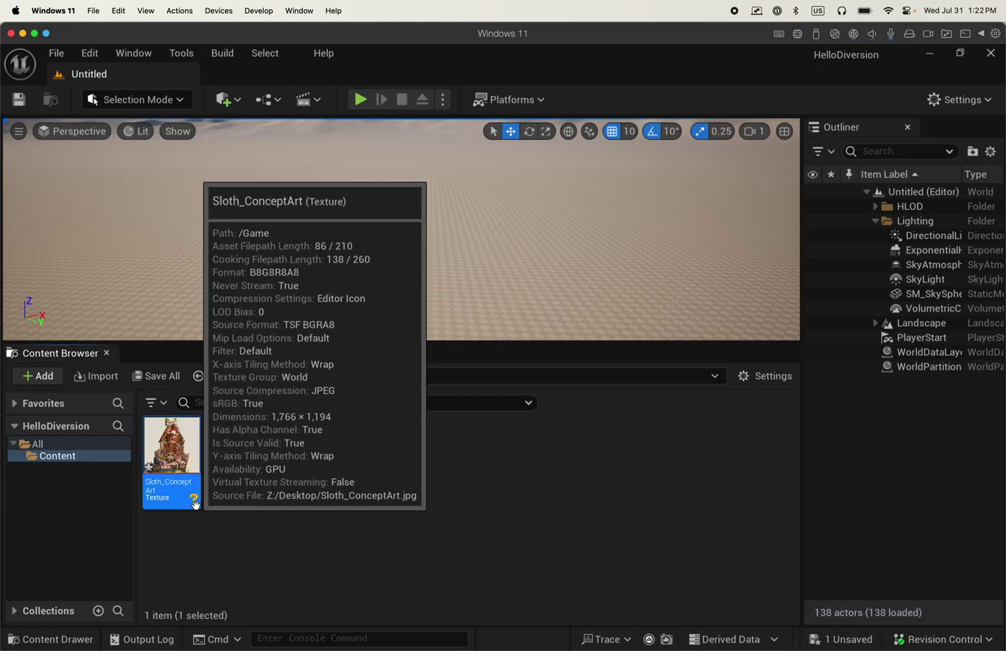
{"action": "right_click", "coordinate": [183, 461]}
Use Revision Control > Mark For Add on the Sloth_ConceptArt texture.
{"action": "scroll", "coordinate": [279, 514], "scroll_direction": "down", "scroll_amount": 4}
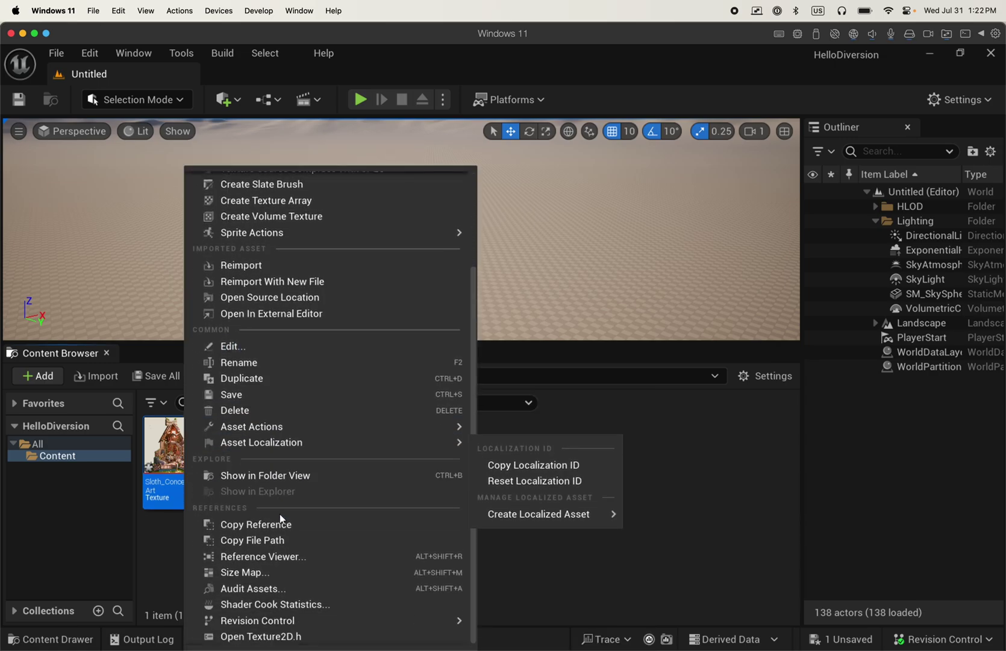
{"action": "mouse_move", "coordinate": [328, 626]}
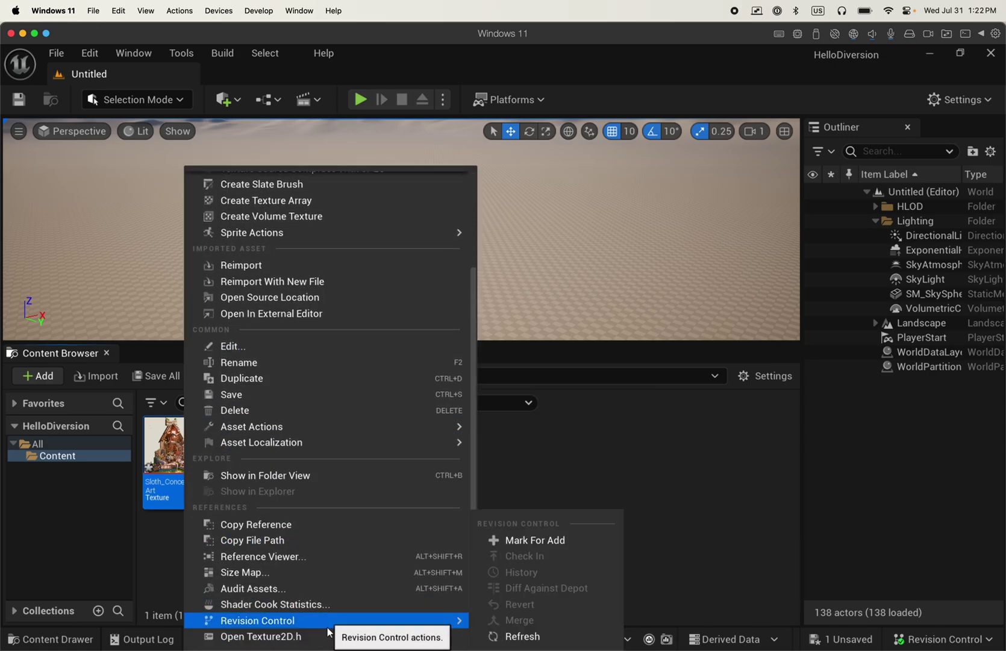
{"action": "left_click", "coordinate": [525, 541]}
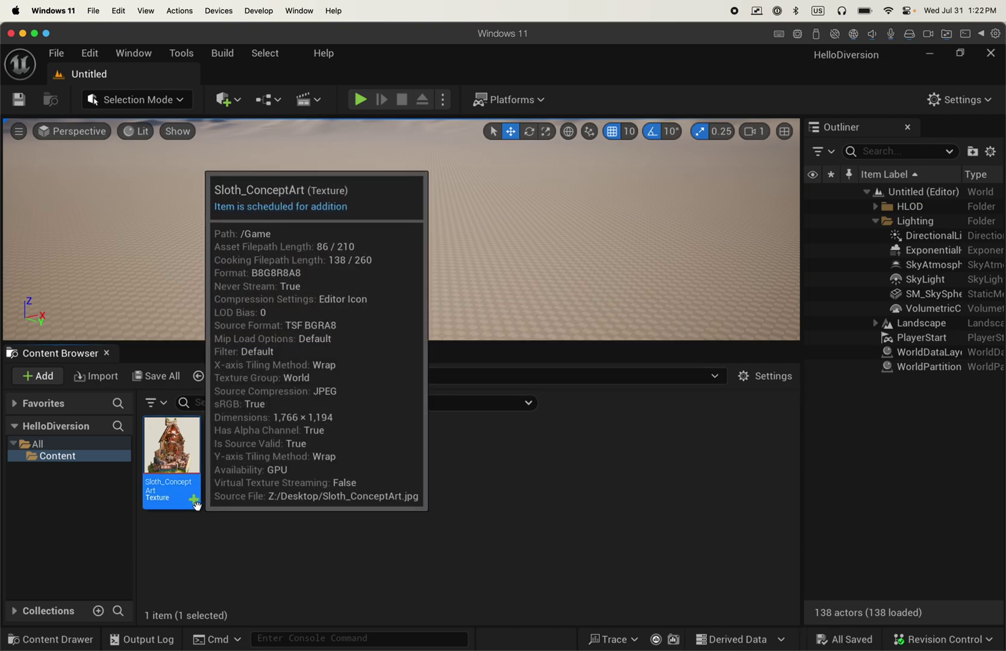
{"action": "left_click", "coordinate": [937, 639]}
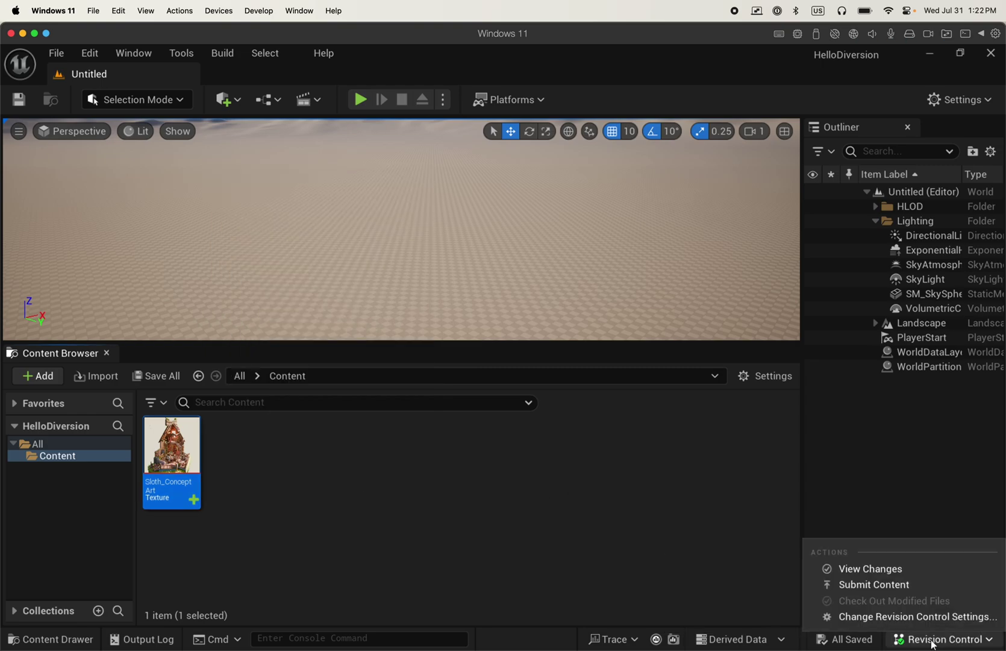
Submit the project files and Sloth_ConceptArt texture with the description 'Added base Unreal Engine project'.
{"action": "left_click", "coordinate": [892, 585]}
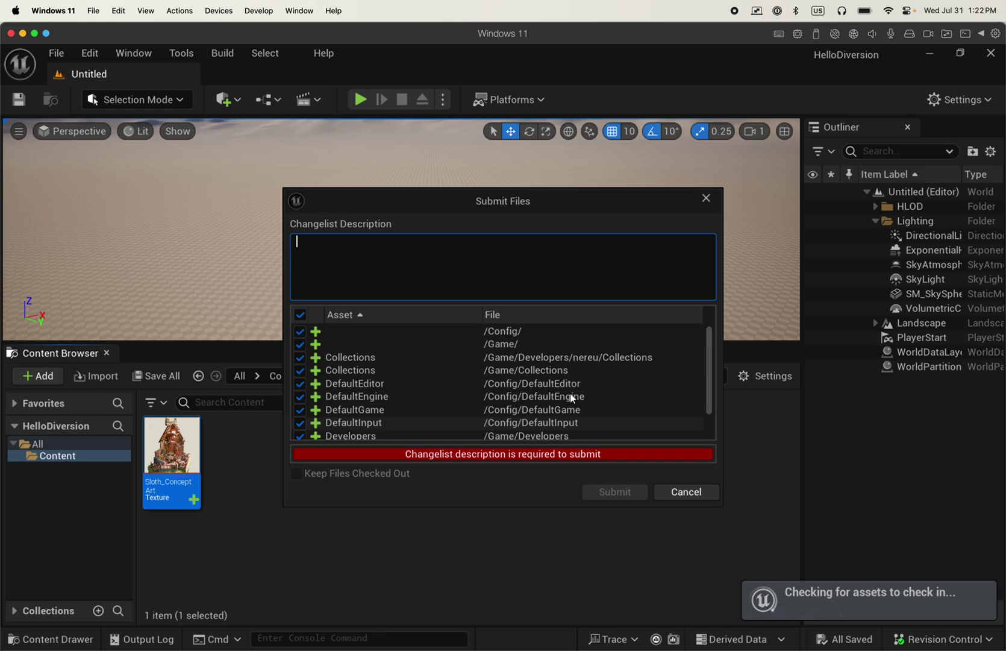
{"action": "scroll", "coordinate": [570, 392], "scroll_direction": "down", "scroll_amount": 3}
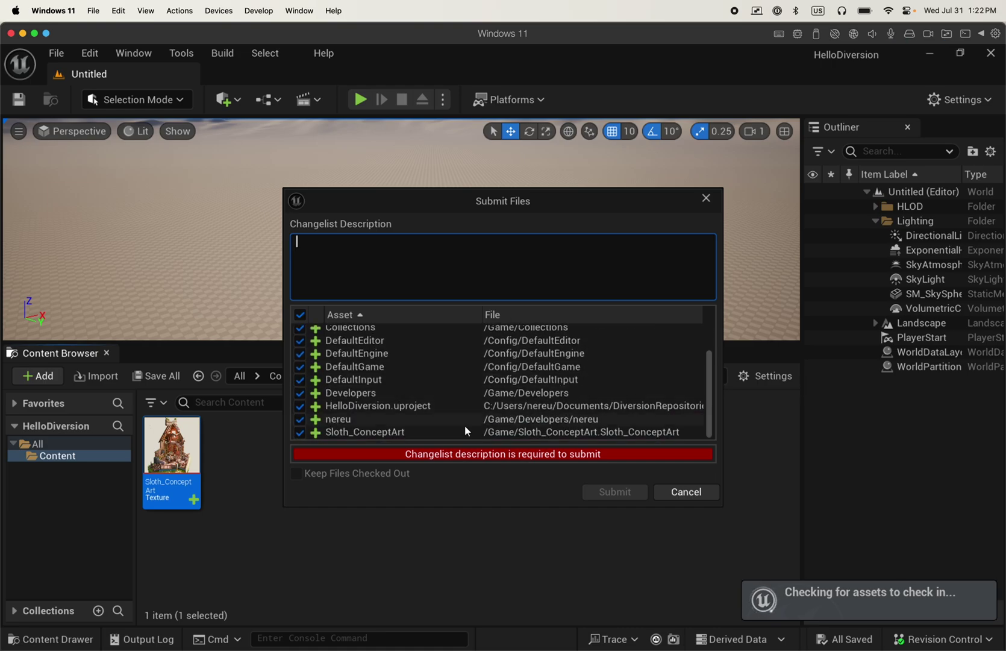
{"action": "scroll", "coordinate": [467, 431], "scroll_direction": "up", "scroll_amount": 3}
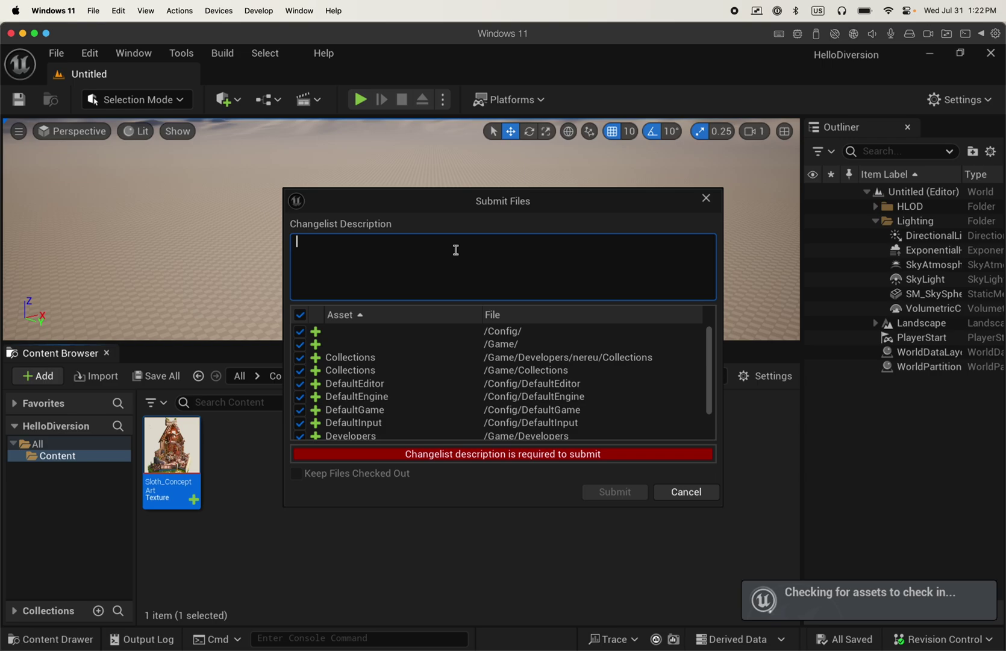
{"action": "type", "text": "Added bas"}
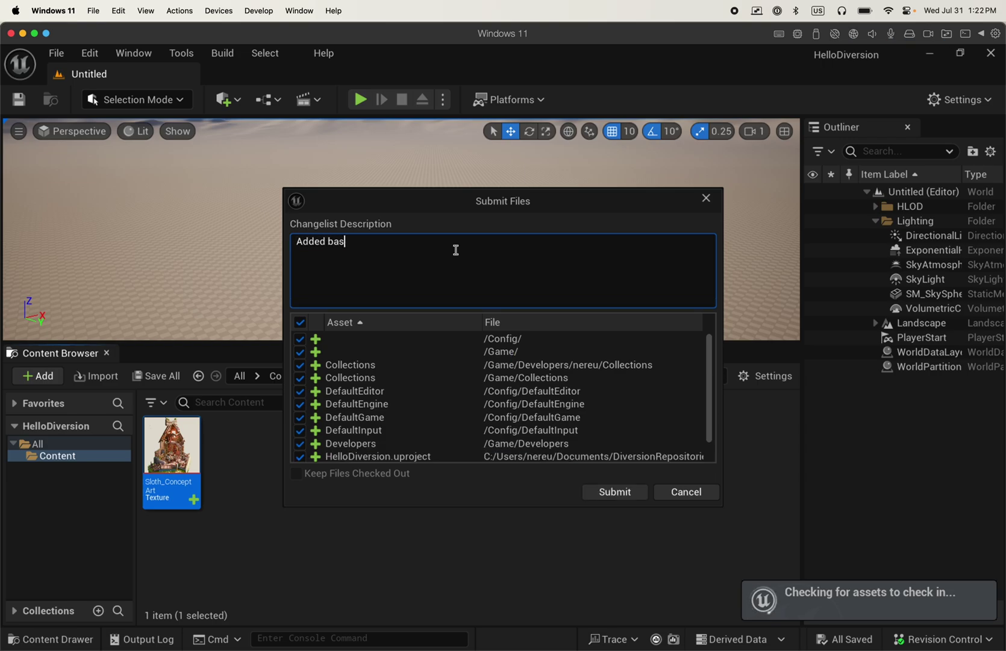
{"action": "type", "text": "e Unreal Engine project"}
{"action": "scroll", "coordinate": [467, 374], "scroll_direction": "down", "scroll_amount": 2}
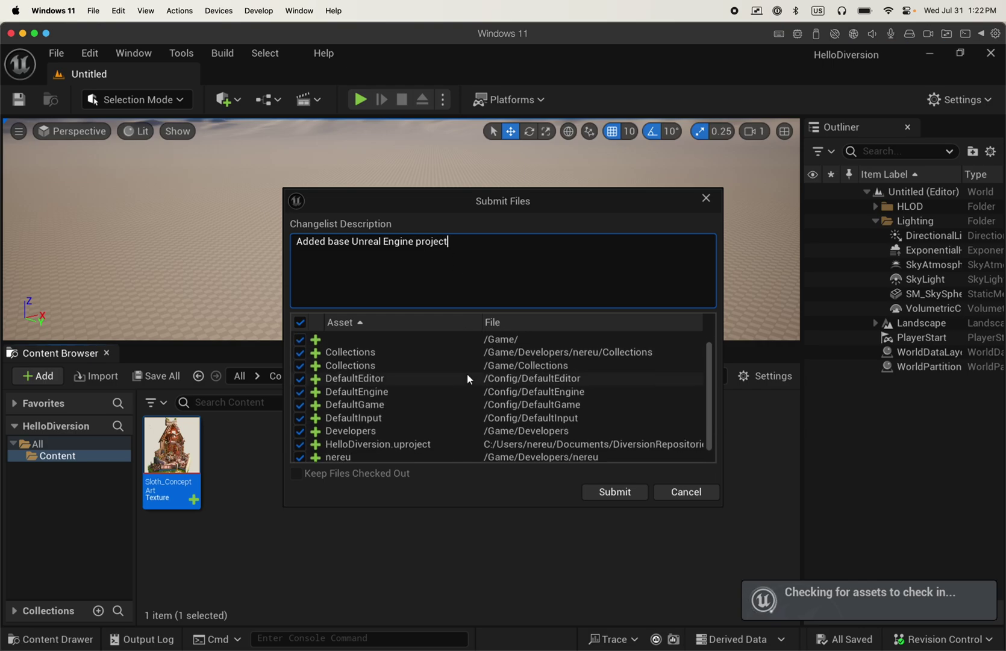
{"action": "left_click", "coordinate": [617, 491]}
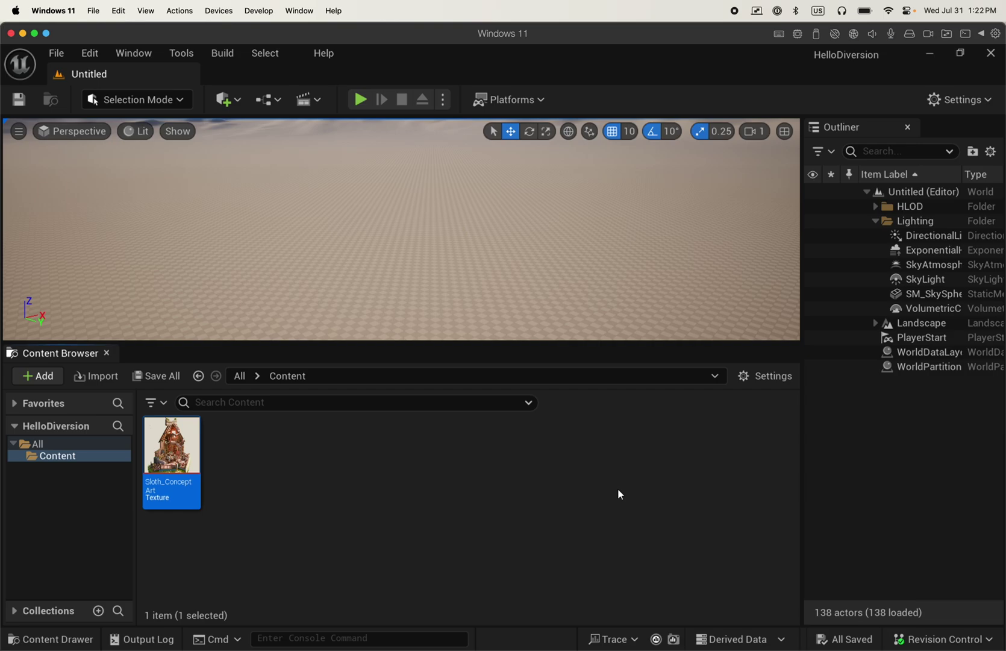
Create an Actor-based Blueprint Class named ActorBP in the Content folder.
{"action": "right_click", "coordinate": [308, 459]}
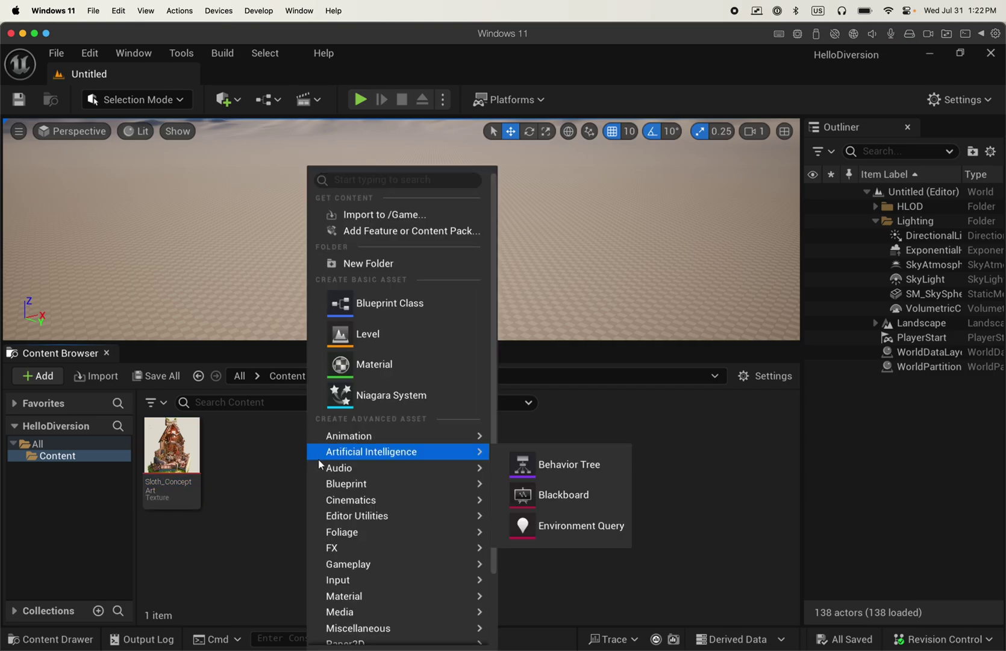
{"action": "left_click", "coordinate": [432, 313]}
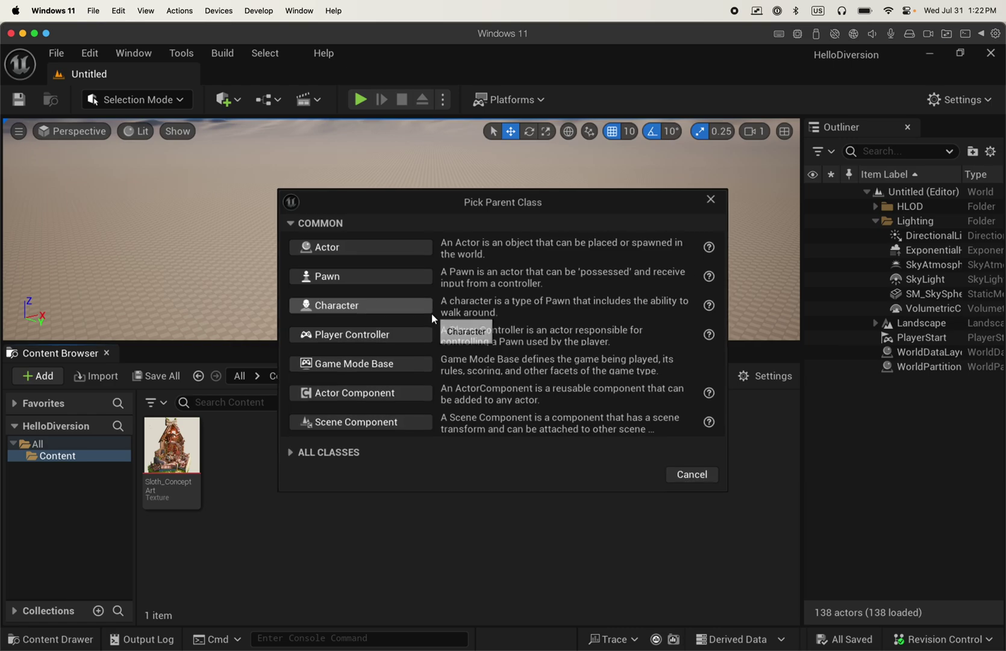
{"action": "left_click", "coordinate": [383, 256]}
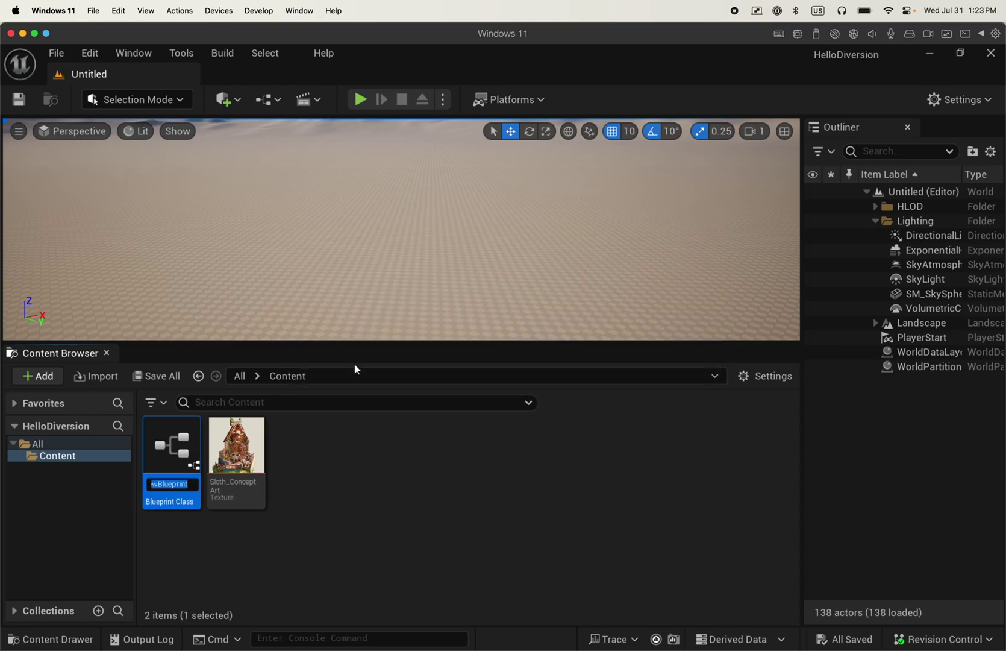
{"action": "type", "text": "ActorBP"}
{"action": "key", "text": "Return"}
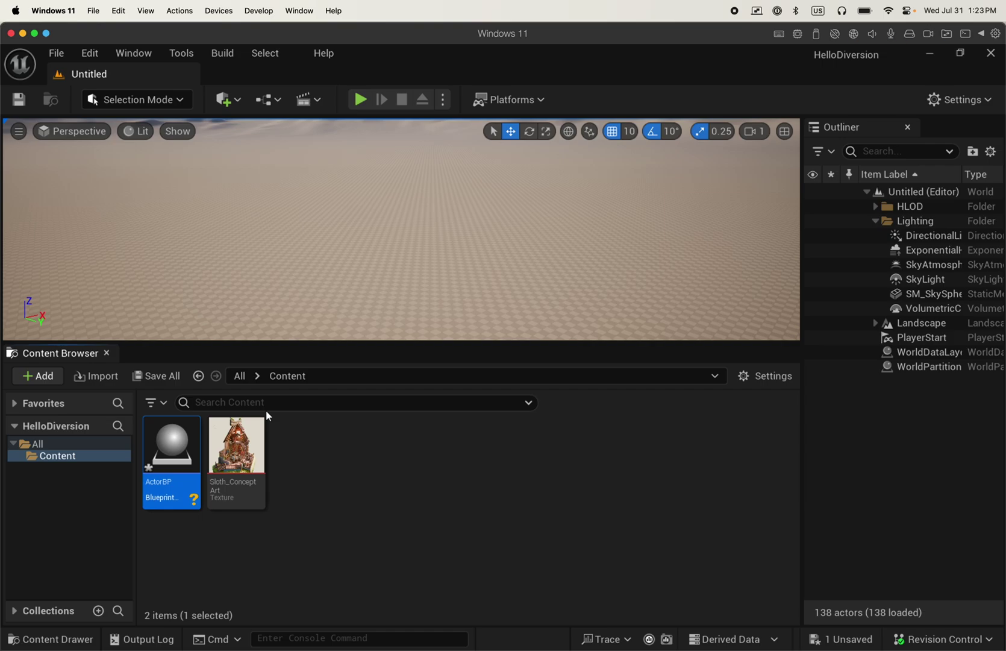
Open ActorBP in the Blueprint editor, save it, and close the editor.
{"action": "double_click", "coordinate": [182, 469]}
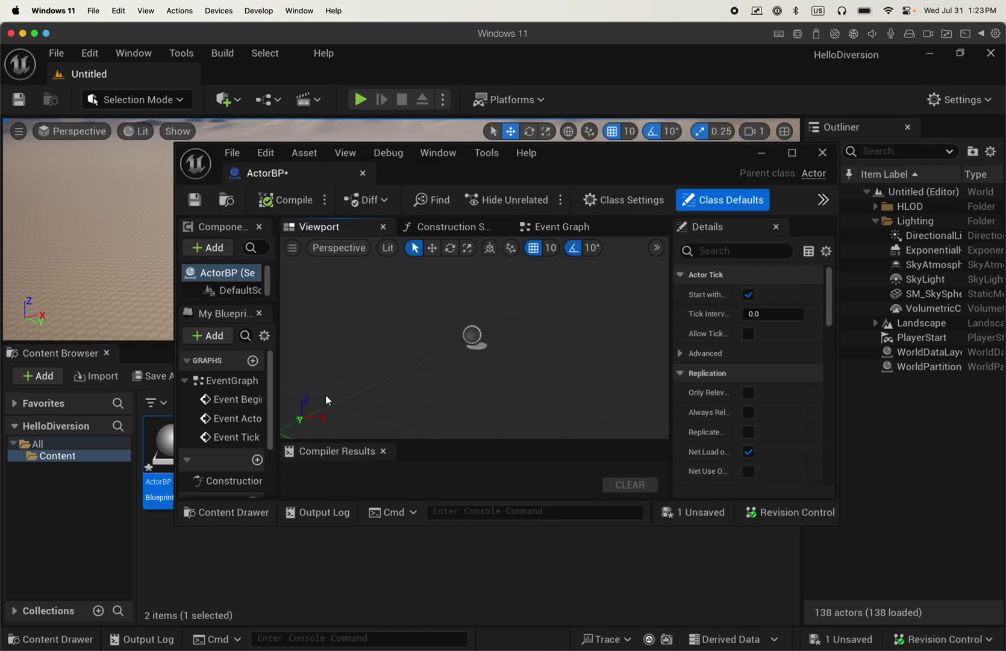
{"action": "left_click", "coordinate": [199, 201]}
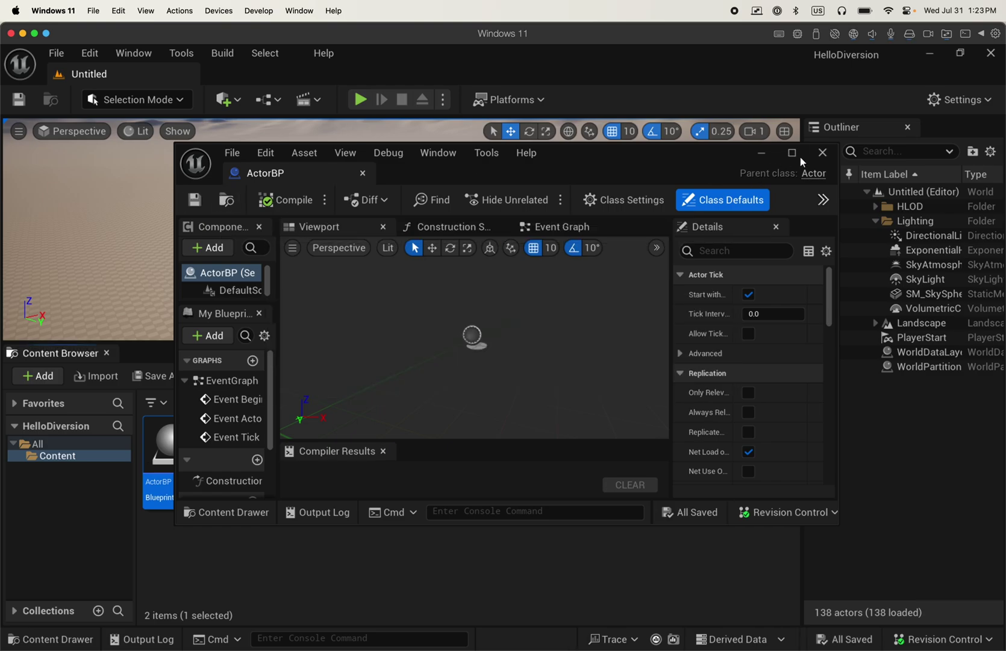
{"action": "left_click", "coordinate": [821, 154]}
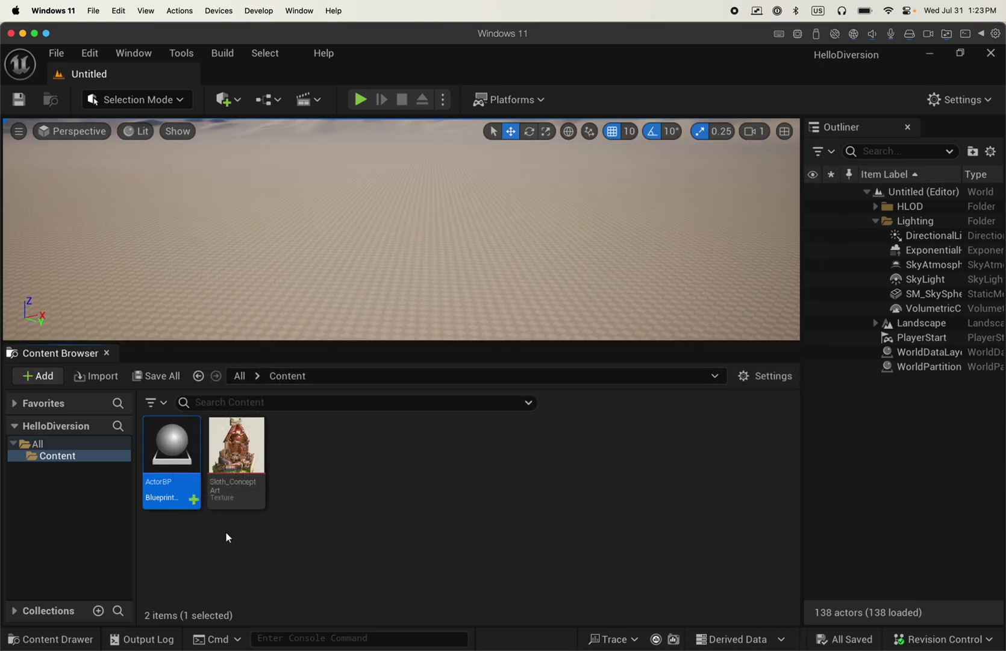
{"action": "mouse_move", "coordinate": [194, 501]}
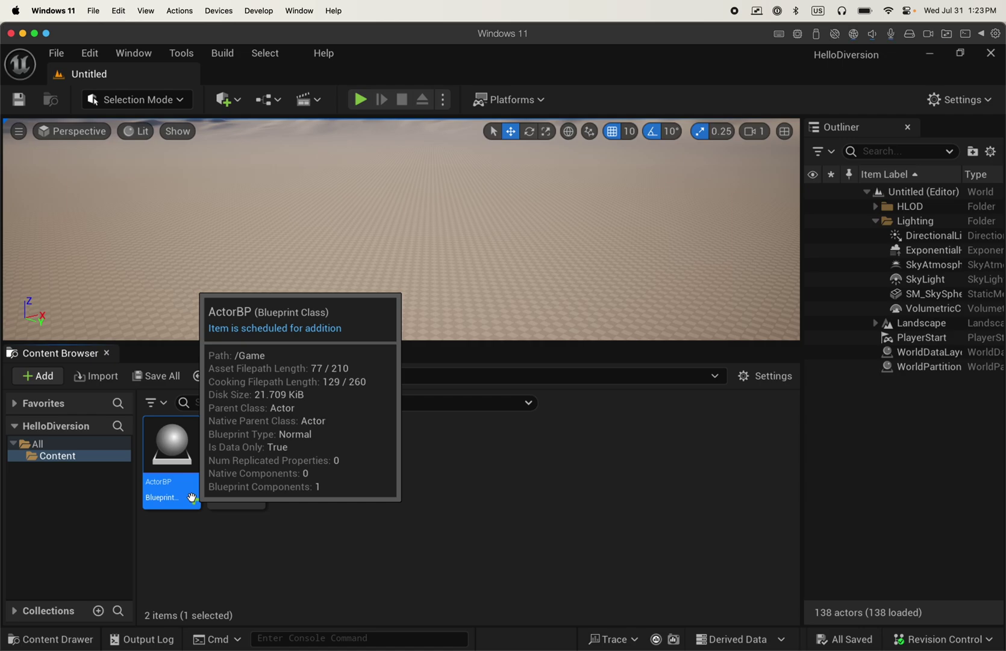
Submit the ActorBP Blueprint to Diversion with the changelist description 'Added actor BP'.
{"action": "left_click", "coordinate": [929, 645]}
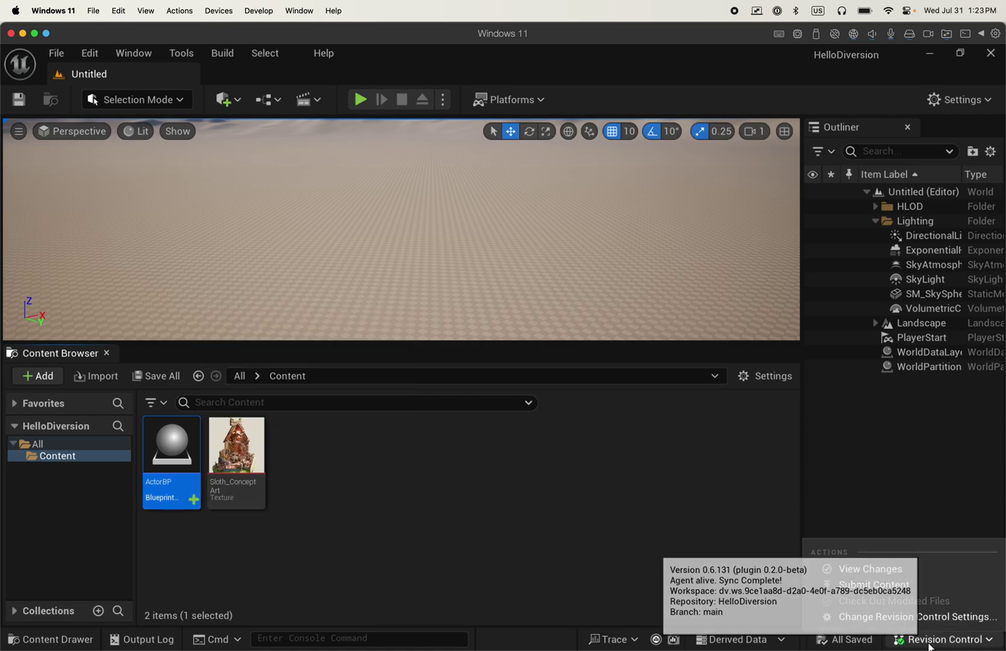
{"action": "left_click", "coordinate": [872, 585]}
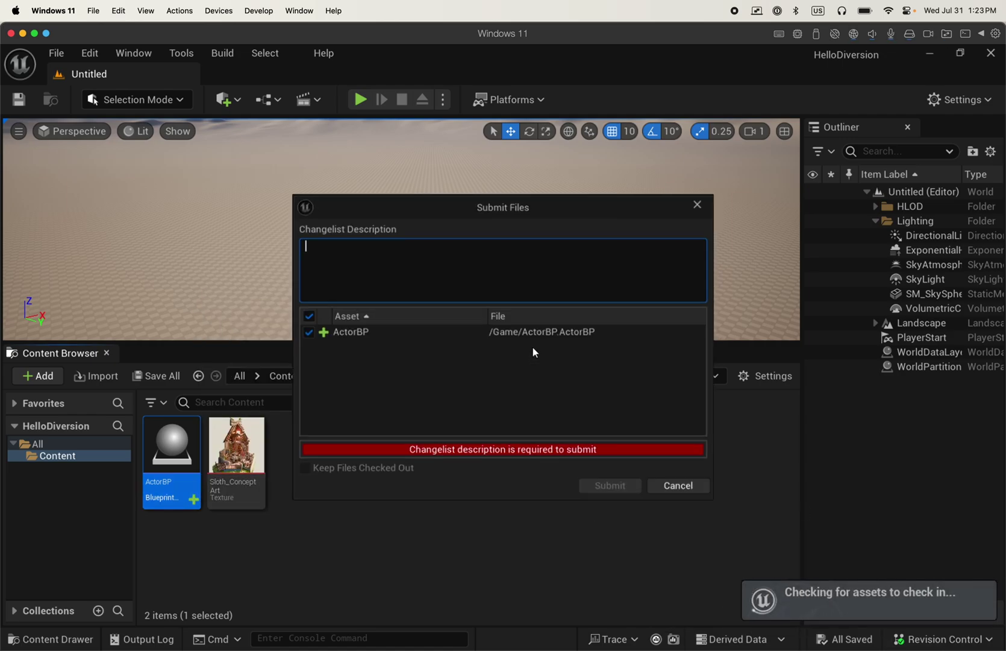
{"action": "left_click", "coordinate": [393, 270]}
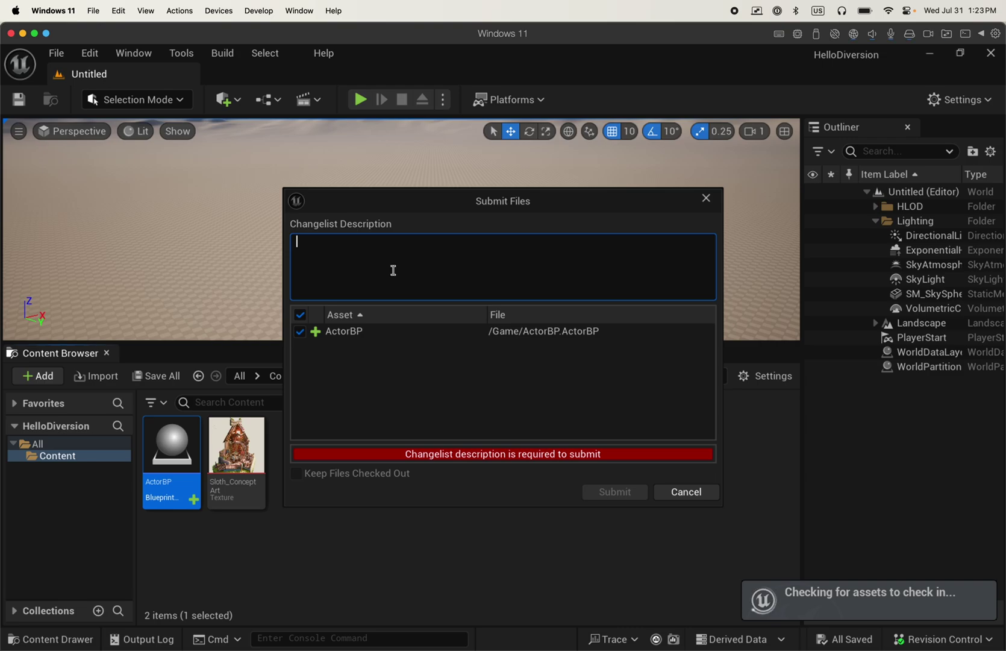
{"action": "type", "text": "Added a"}
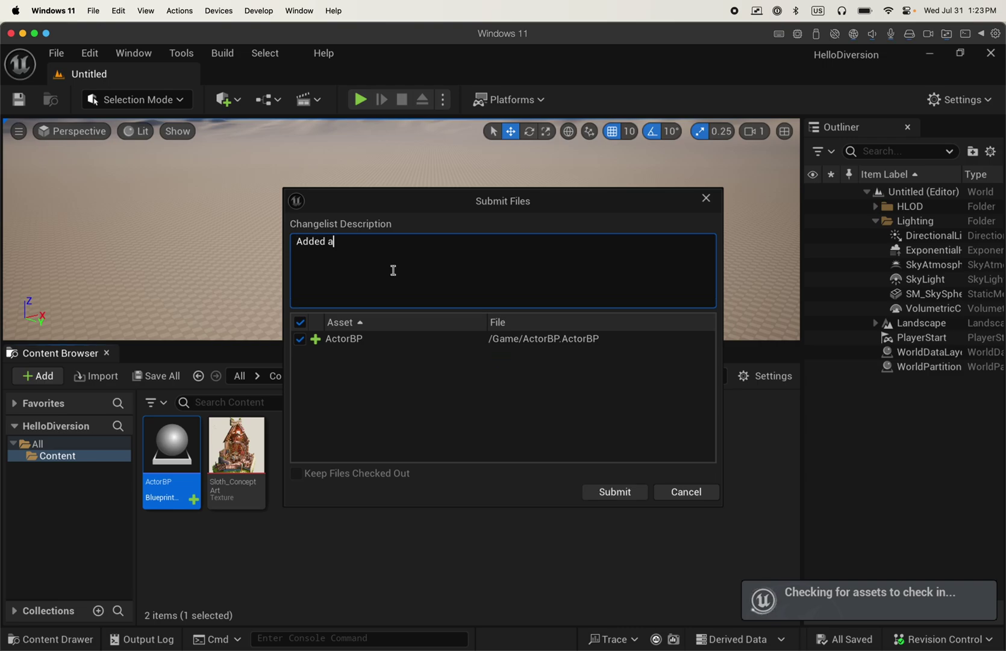
{"action": "type", "text": "ctor BP"}
{"action": "left_click", "coordinate": [603, 493]}
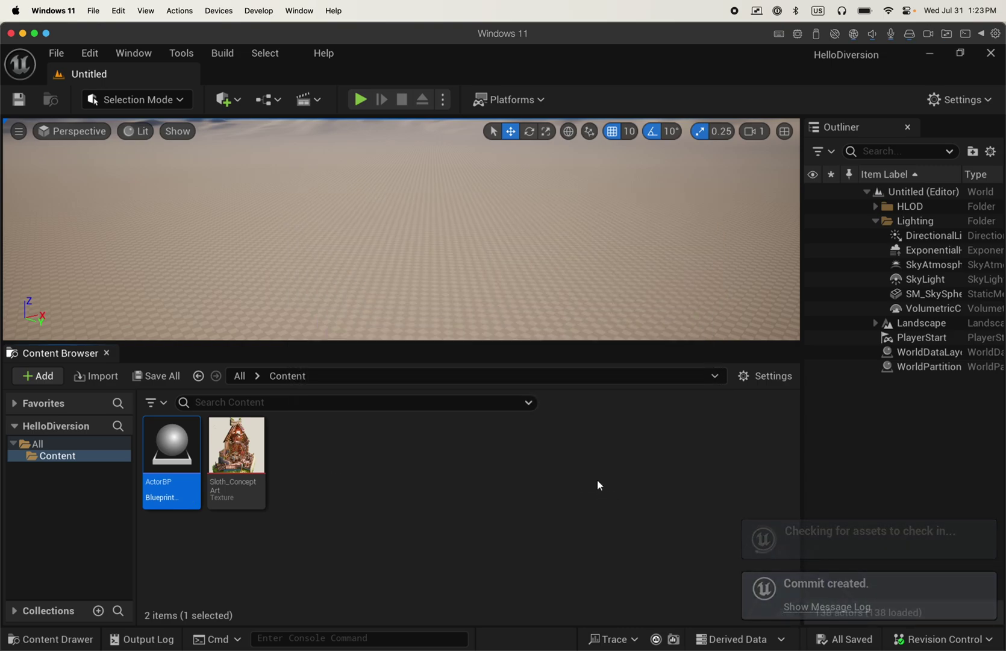
{"action": "key", "text": "alt+Tab"}
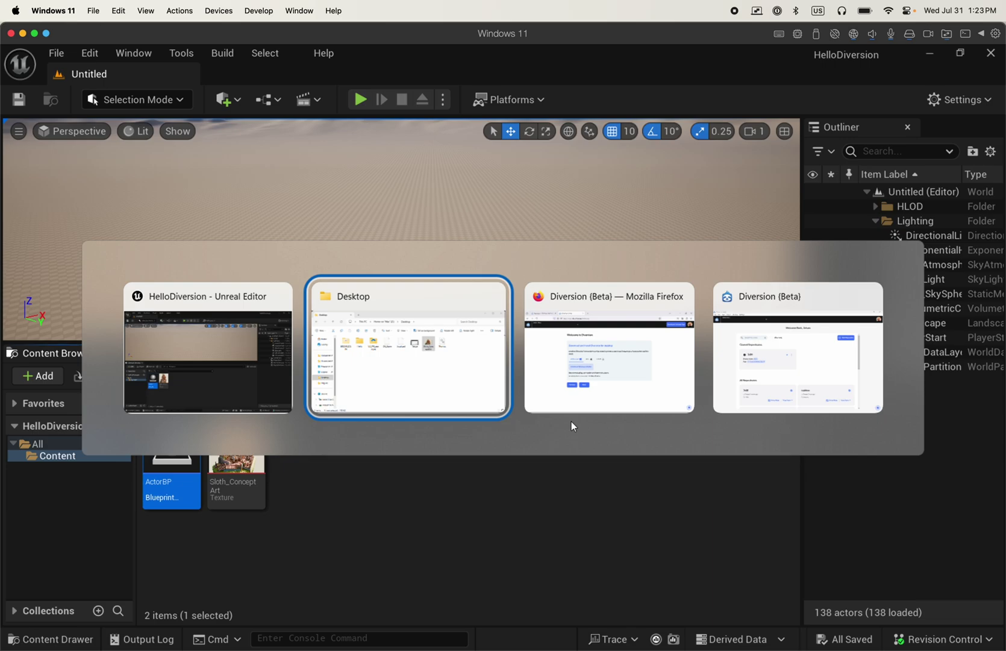
In Diversion, open the HelloDiversion repo and check its History lists three commits, then return to Workspace.
{"action": "key", "text": "alt+Tab"}
{"action": "key", "text": "alt+Tab"}
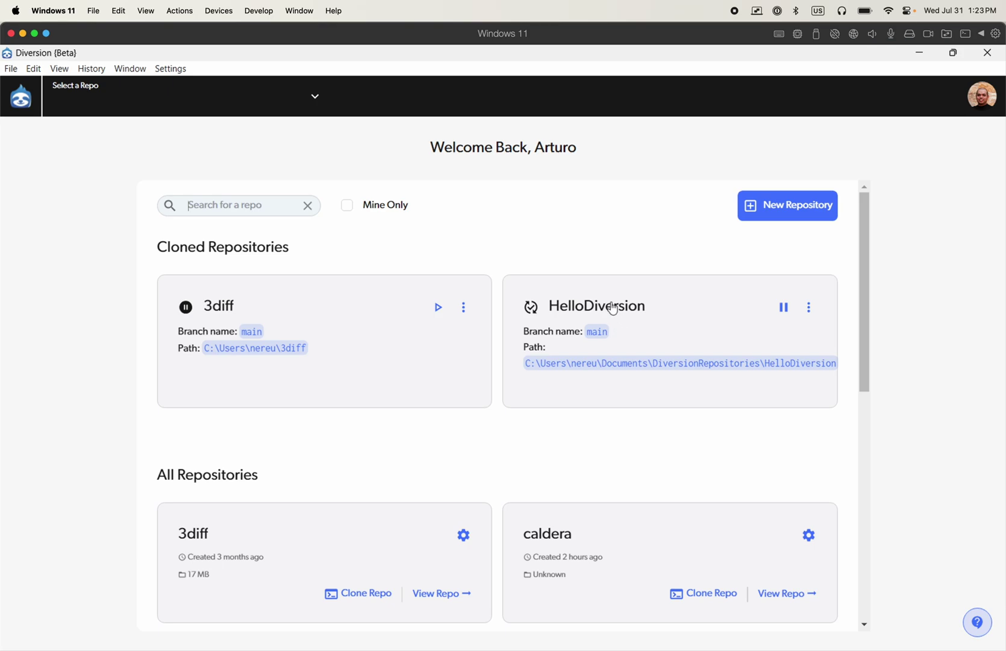
{"action": "left_click", "coordinate": [612, 307]}
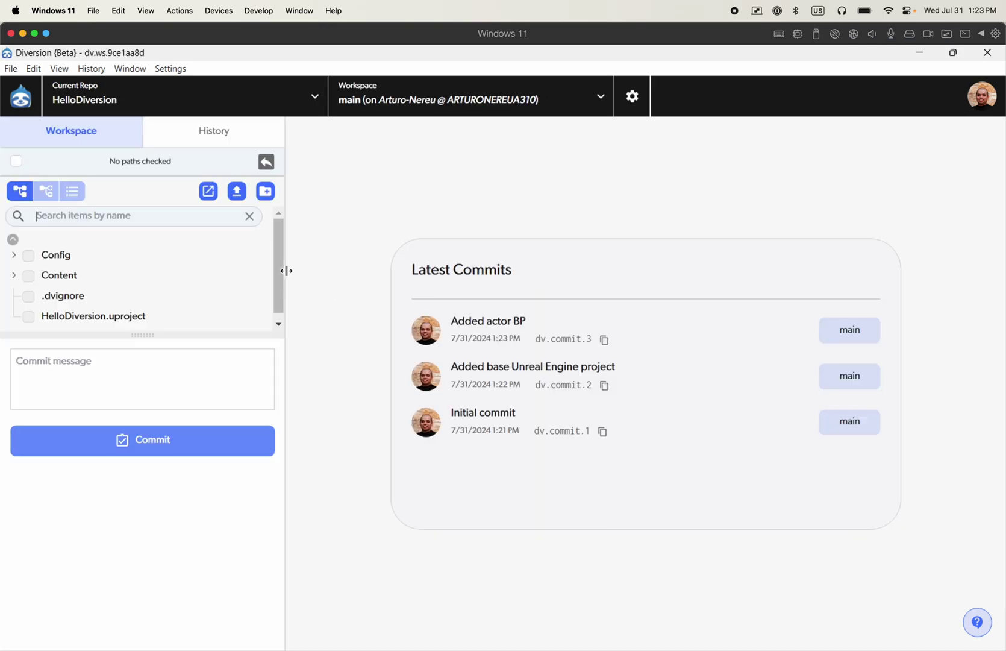
{"action": "left_click", "coordinate": [186, 137]}
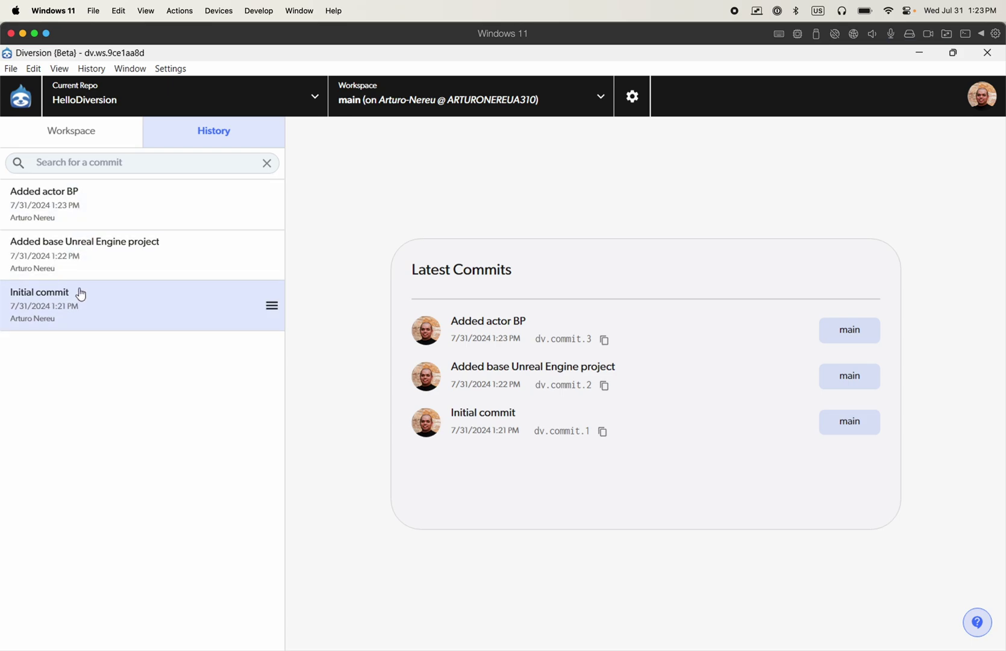
{"action": "left_click", "coordinate": [74, 137]}
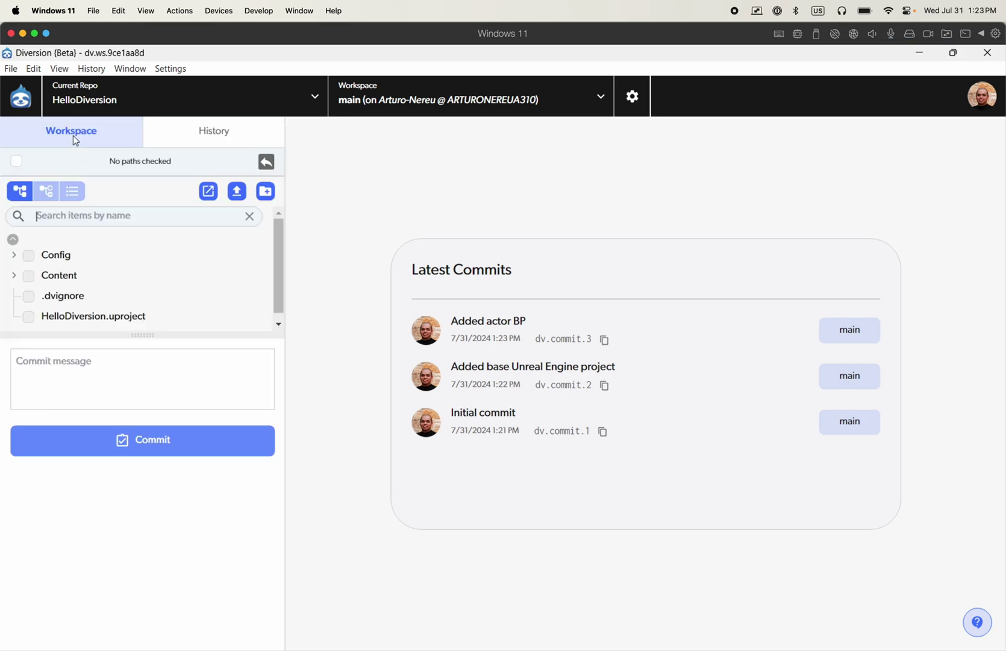